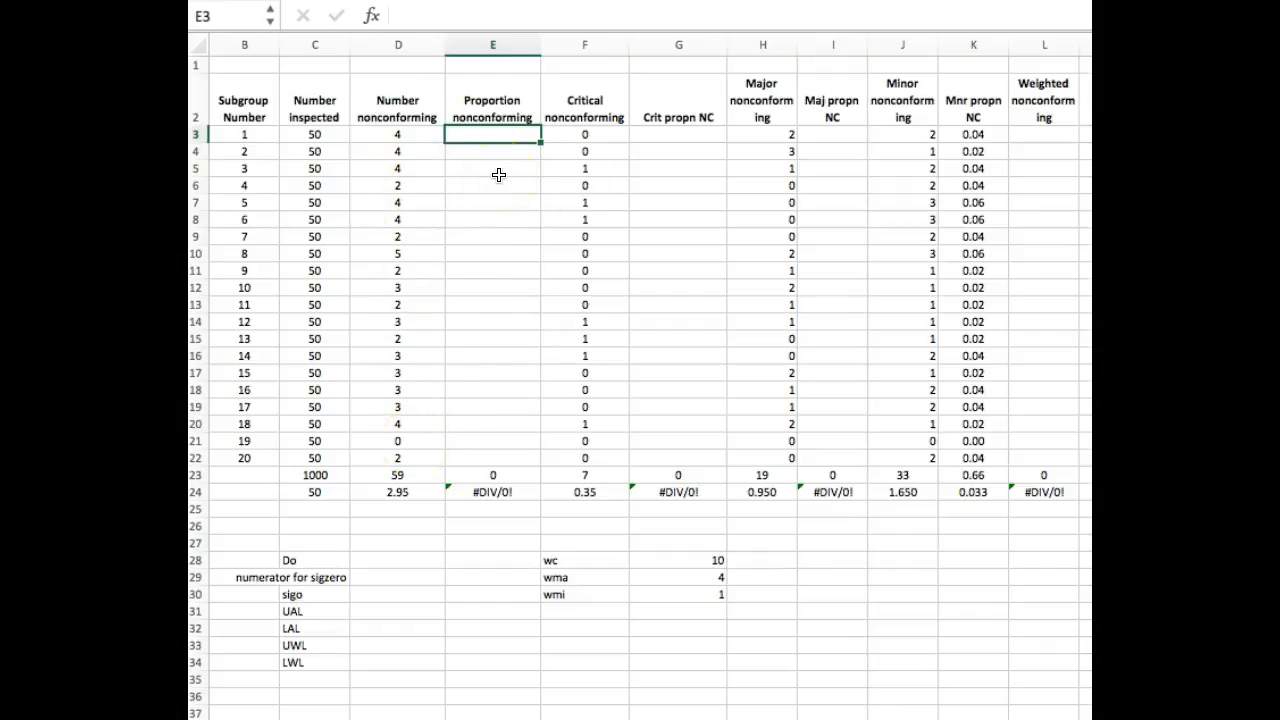
Calculate the proportion nonconforming in E3 as =D3/C3 and fill the formula down through E22
type("=")
left_click(392, 135)
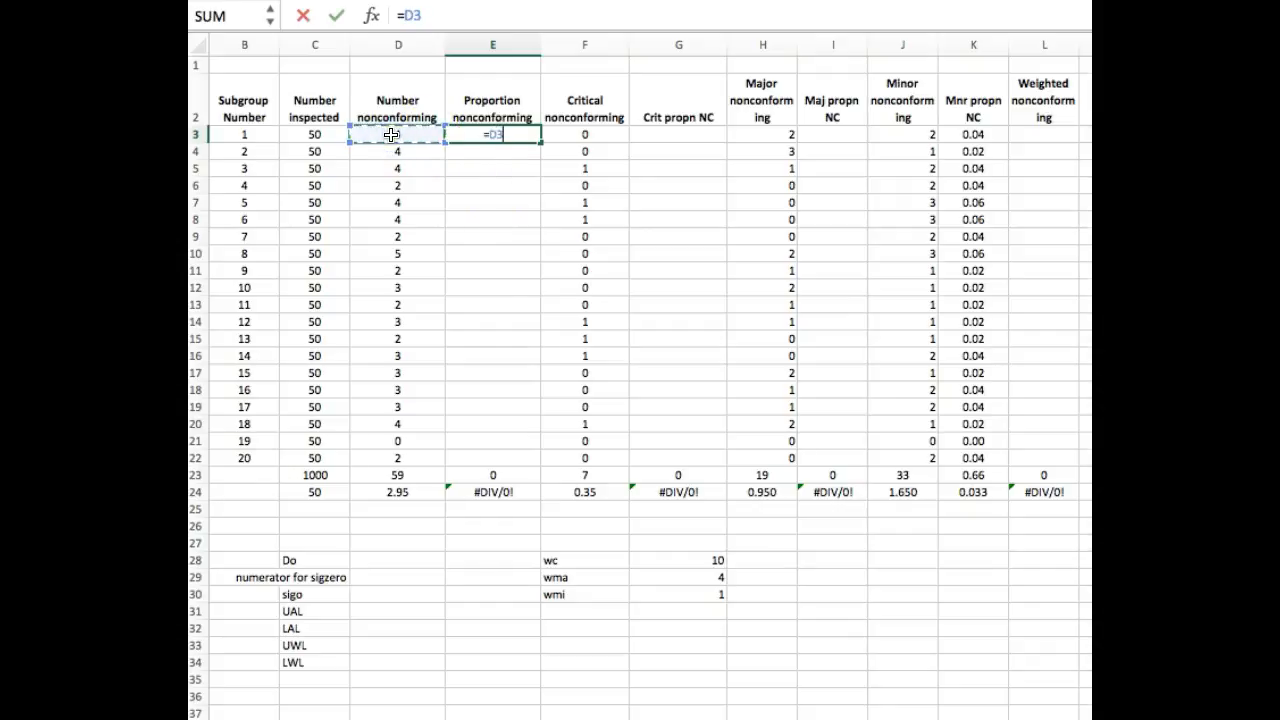
type("/")
left_click(324, 134)
key("Return")
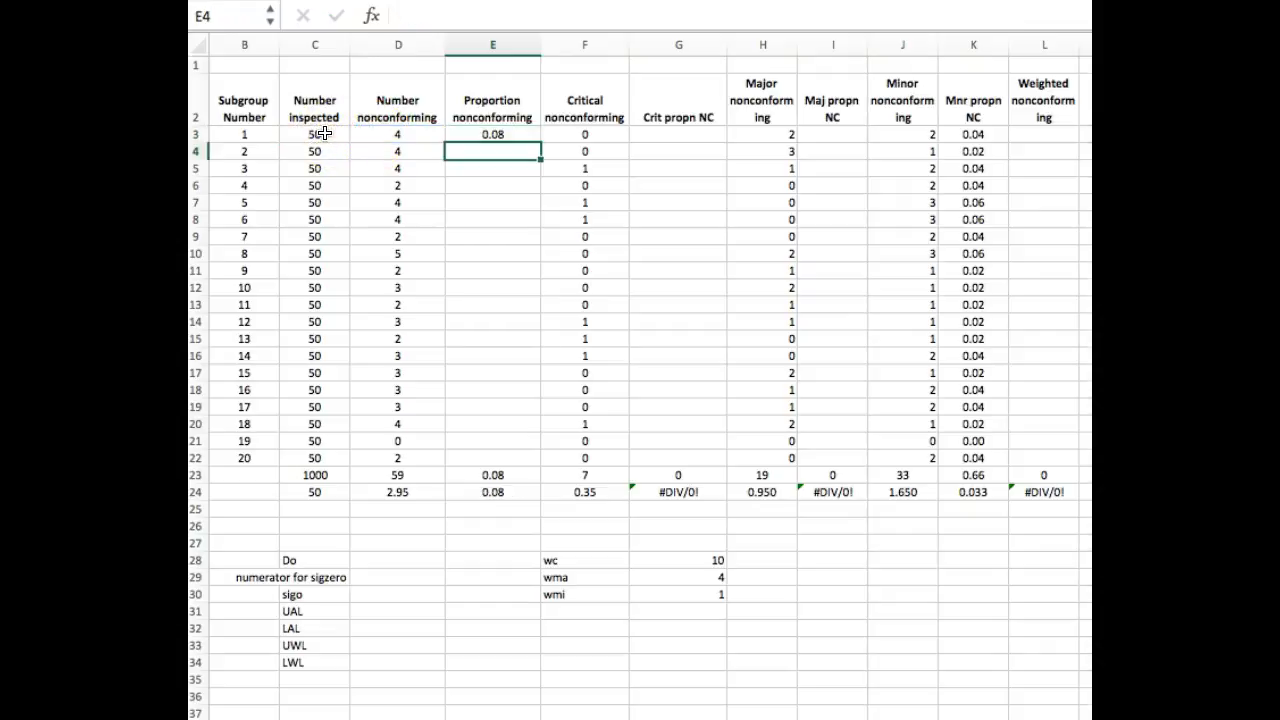
left_click(498, 132)
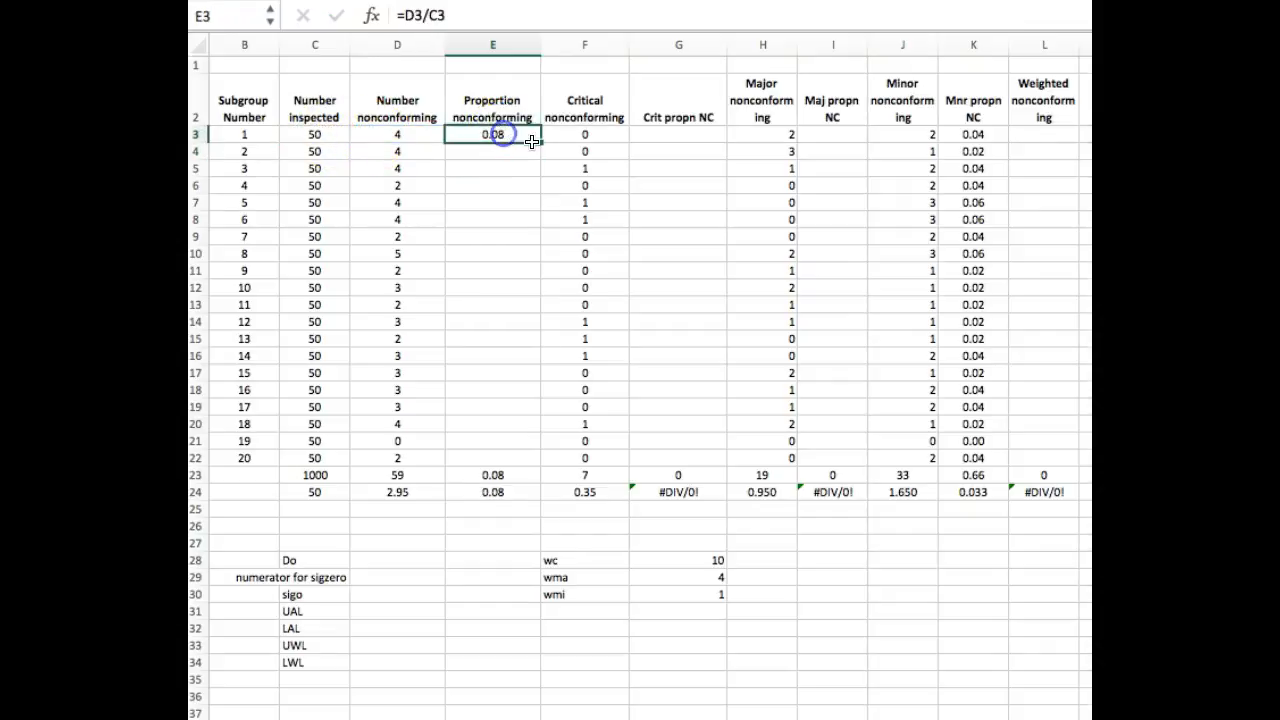
left_click_drag(544, 142, 511, 463)
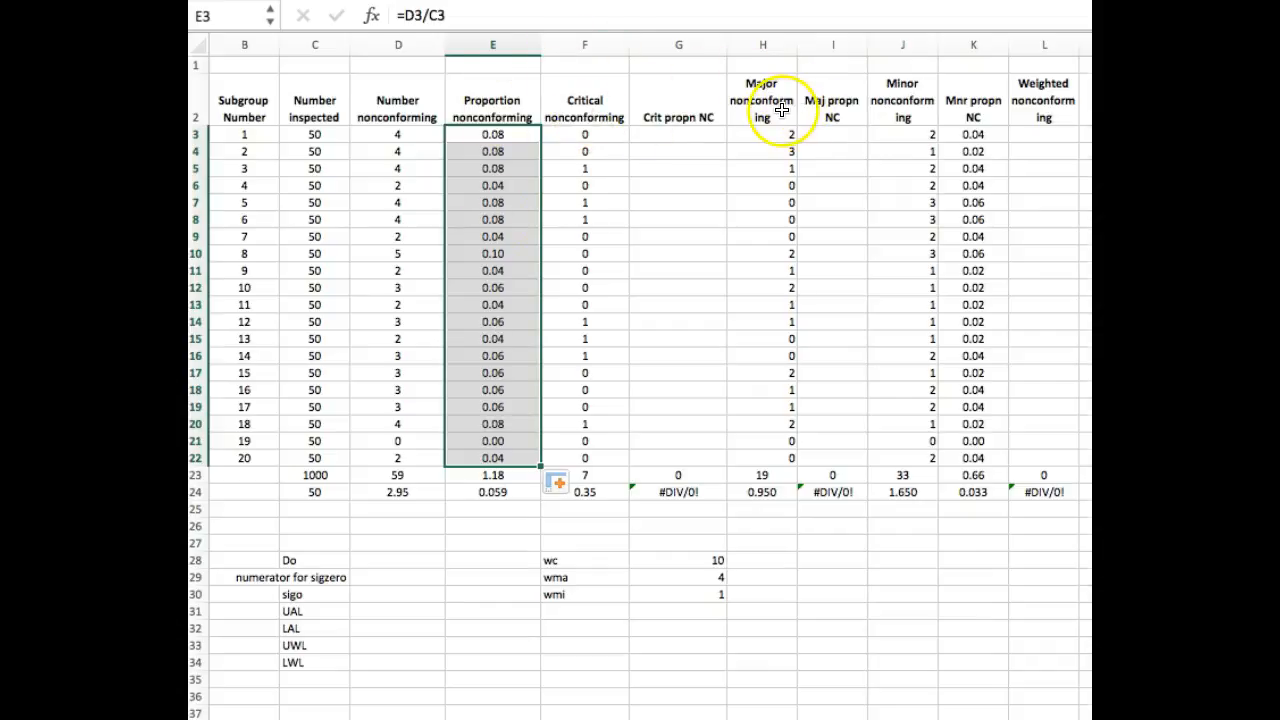
Calculate the critical proportion nonconforming in G3 as =F3/C3, fill it down through G22 and check the copied formula
left_click(695, 133)
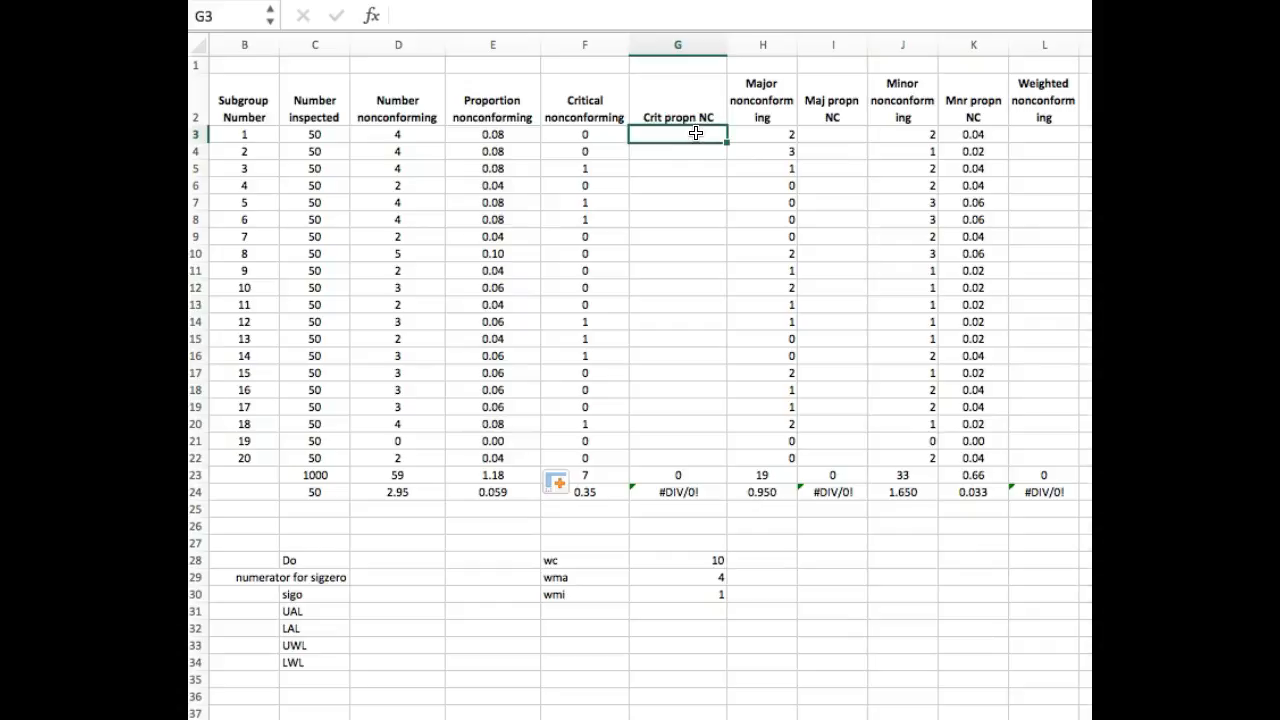
type("=")
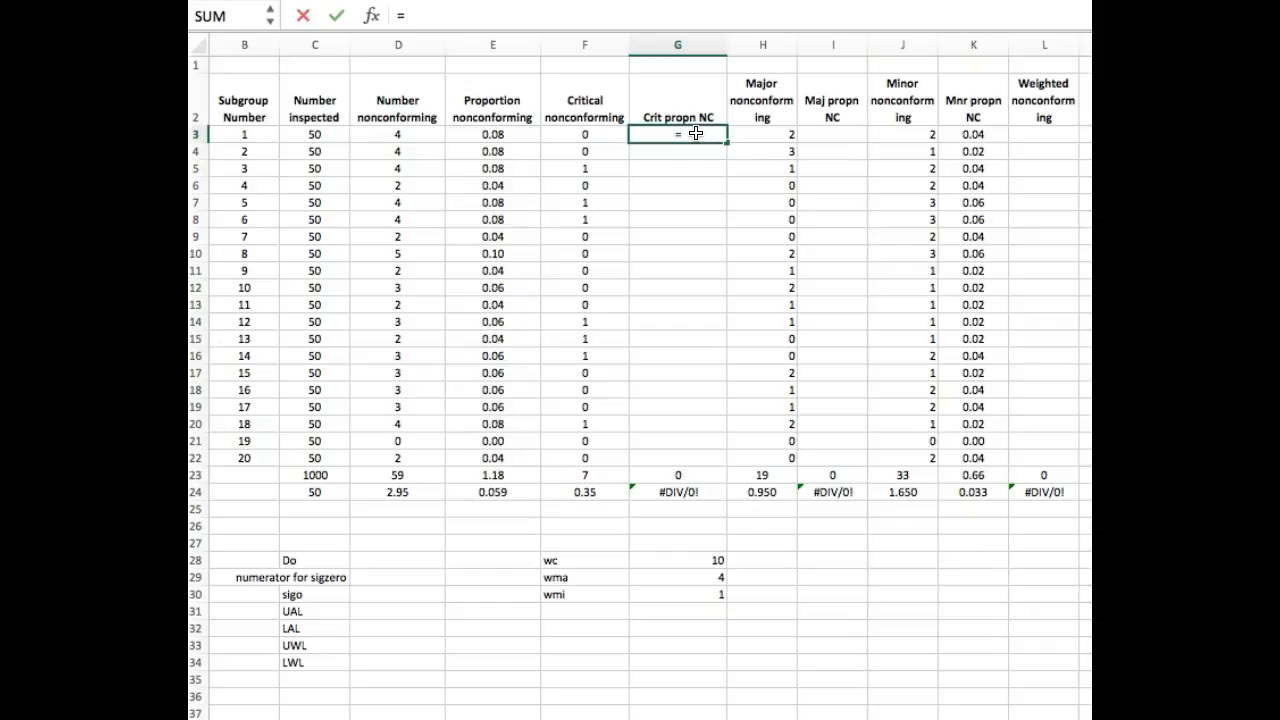
left_click(582, 134)
type("/")
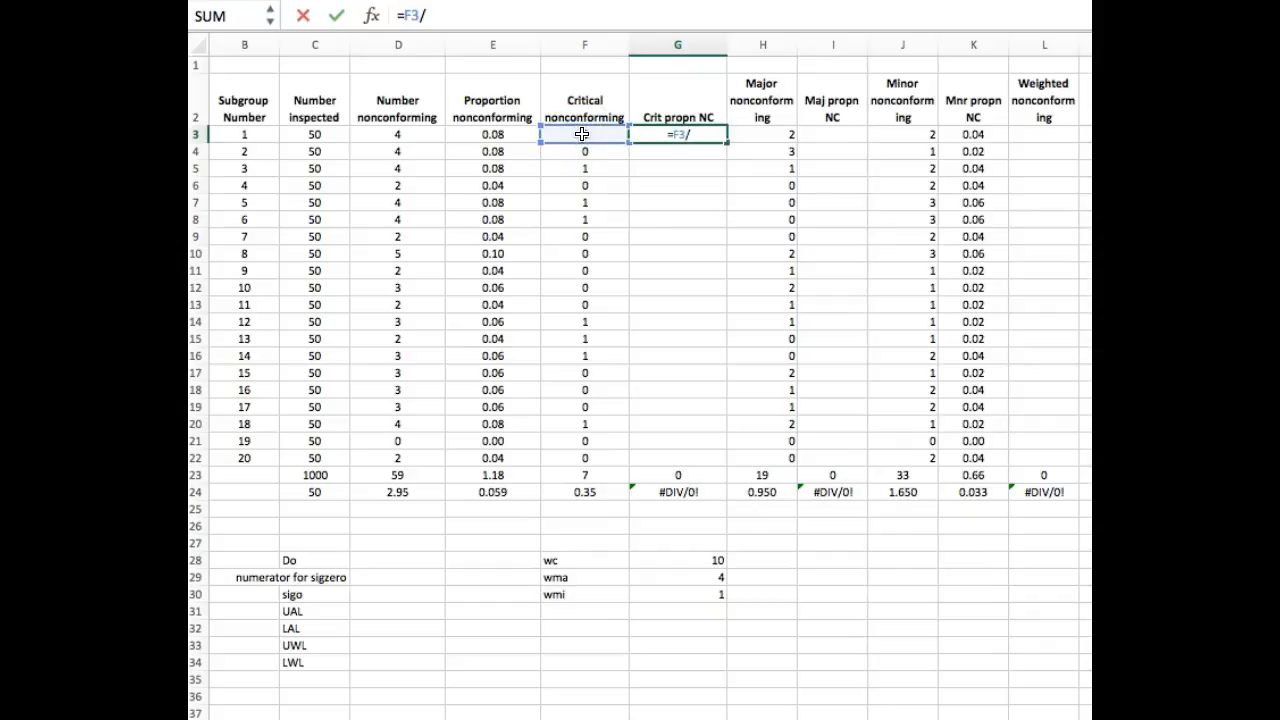
left_click(320, 138)
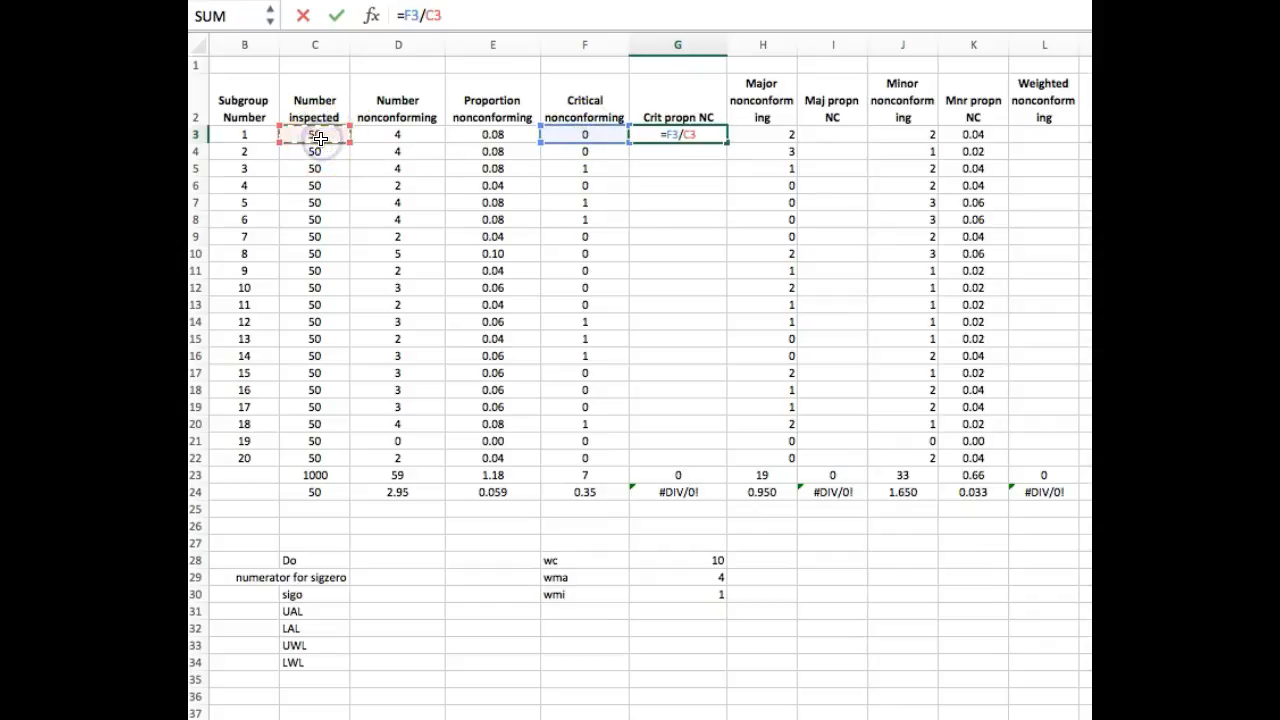
key("Return")
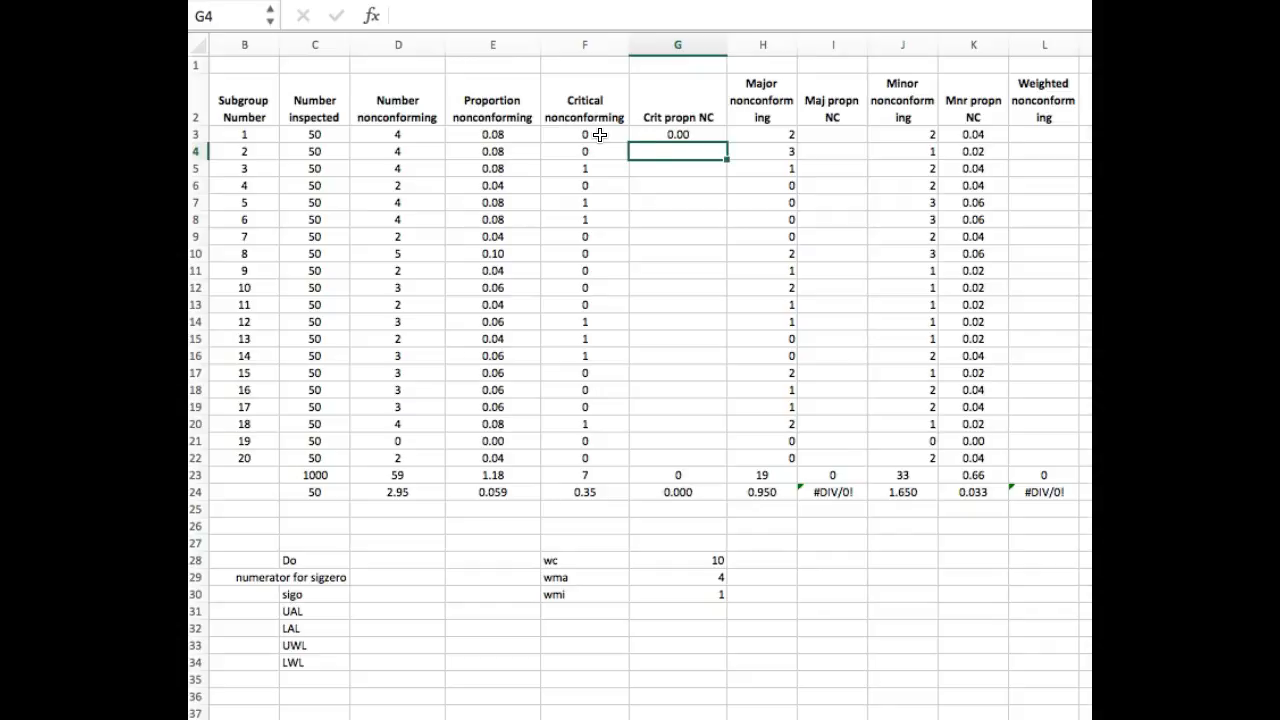
left_click(651, 133)
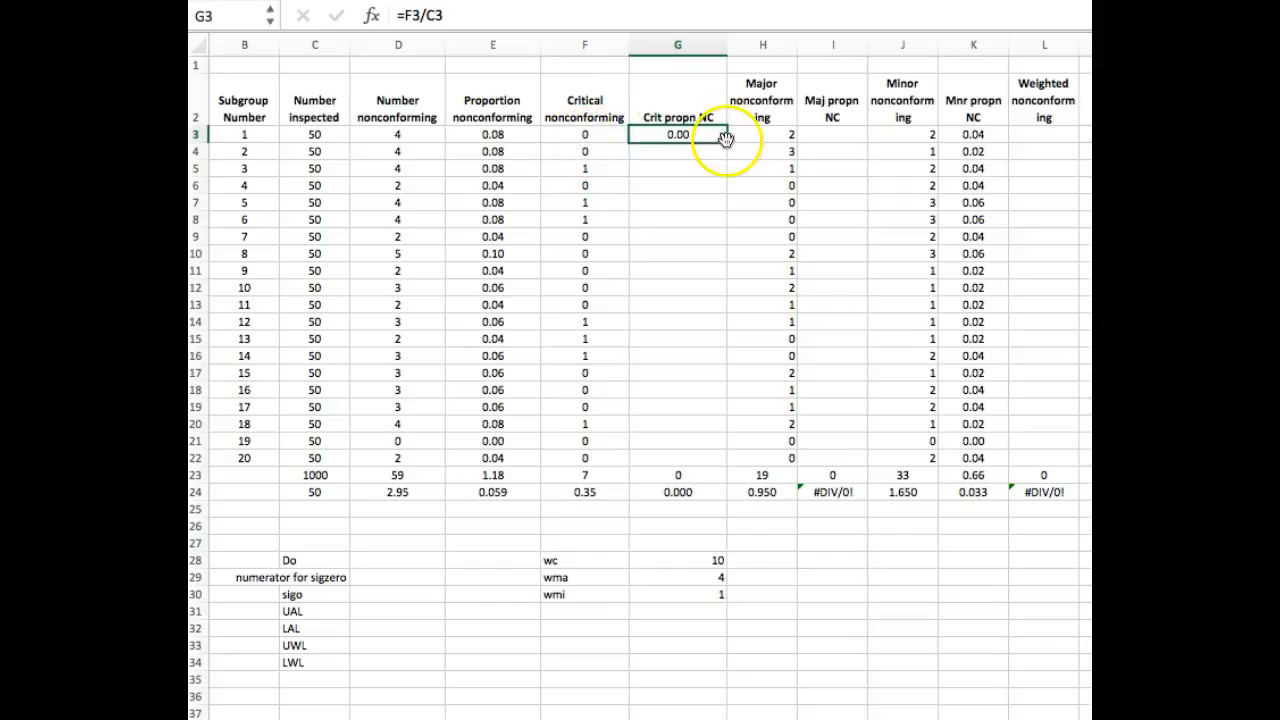
left_click_drag(729, 142, 723, 463)
left_click(698, 167)
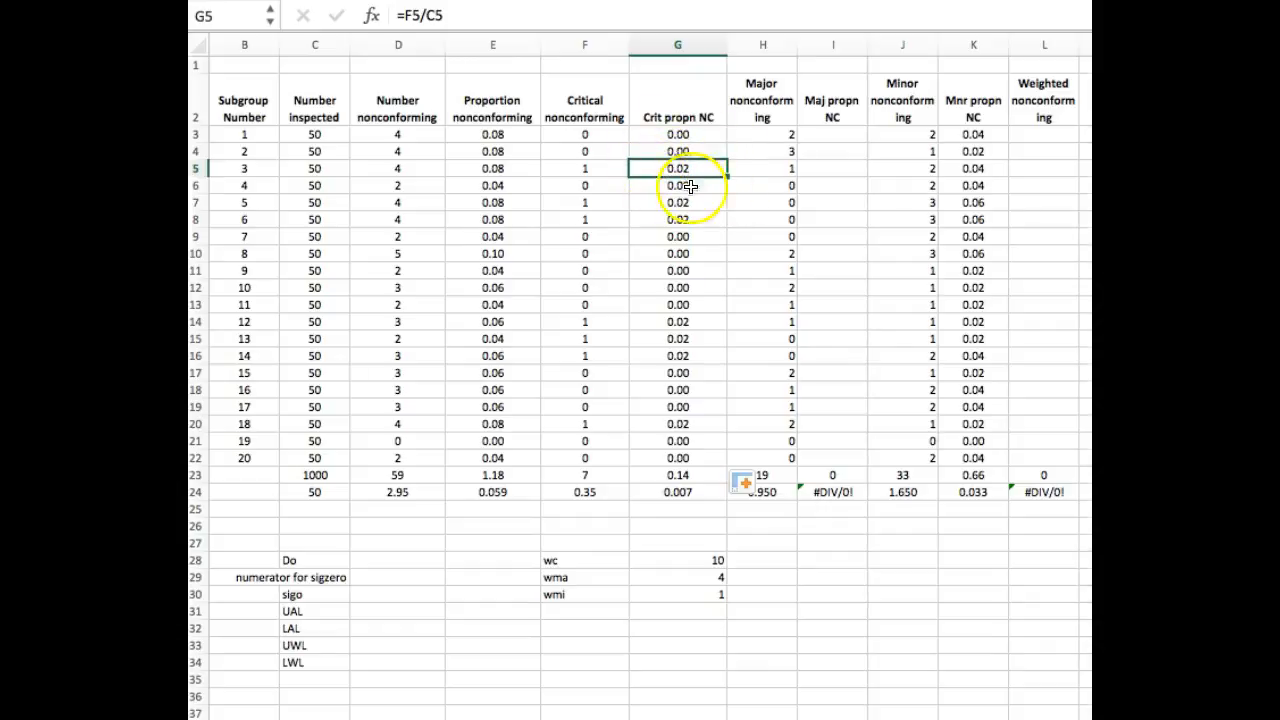
left_click(694, 134)
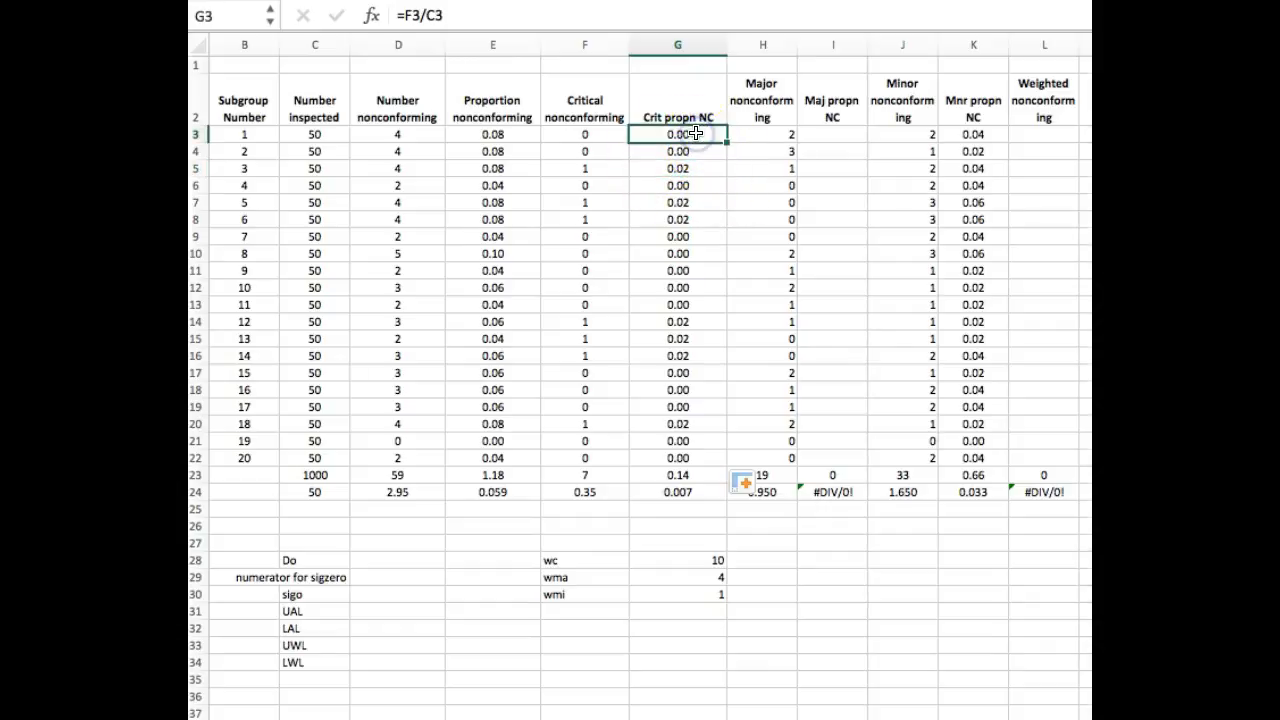
left_click(578, 134)
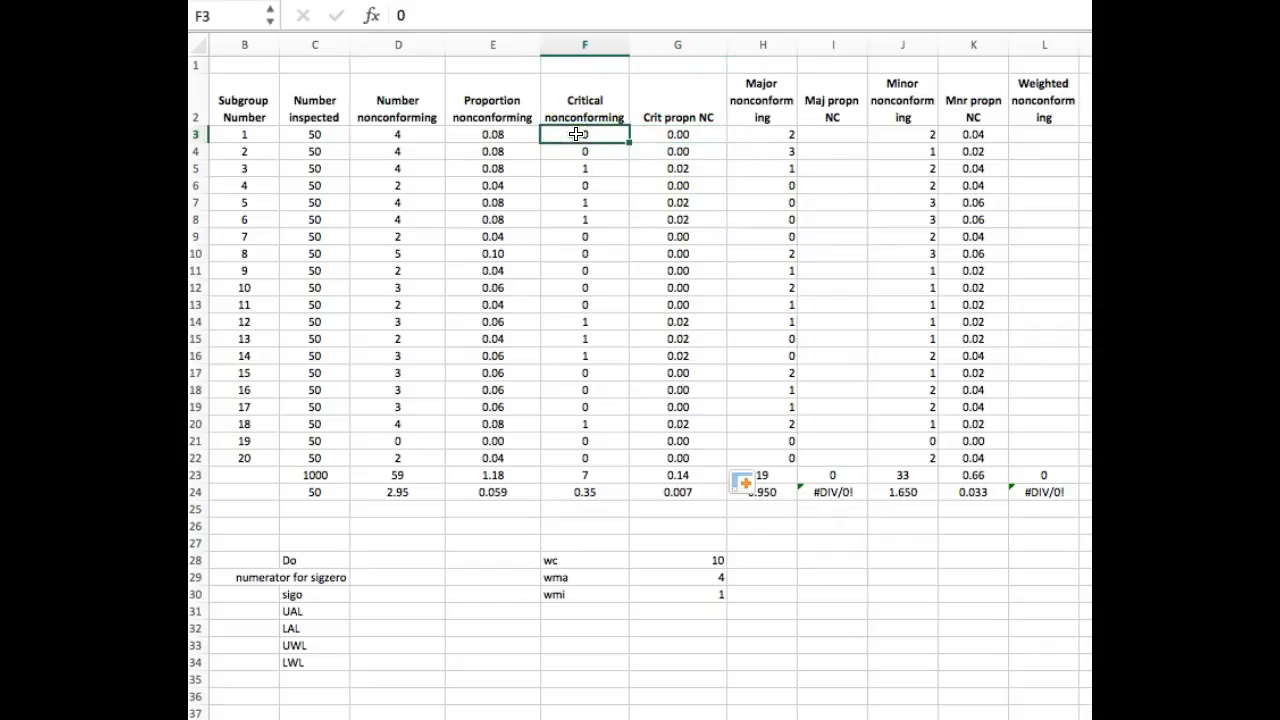
Calculate the major proportion nonconforming in I3 as =H3/C3 and fill the formula down through I22
left_click(833, 135)
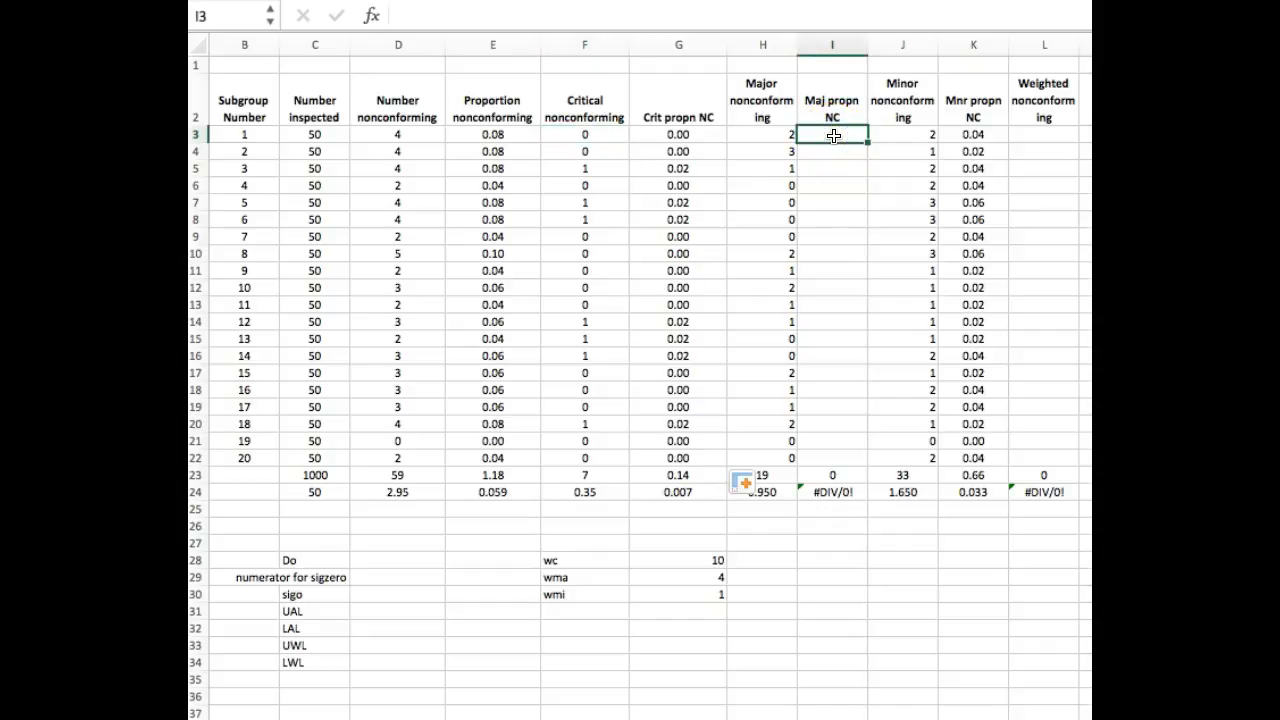
type("=")
left_click(760, 134)
type("/")
left_click(289, 132)
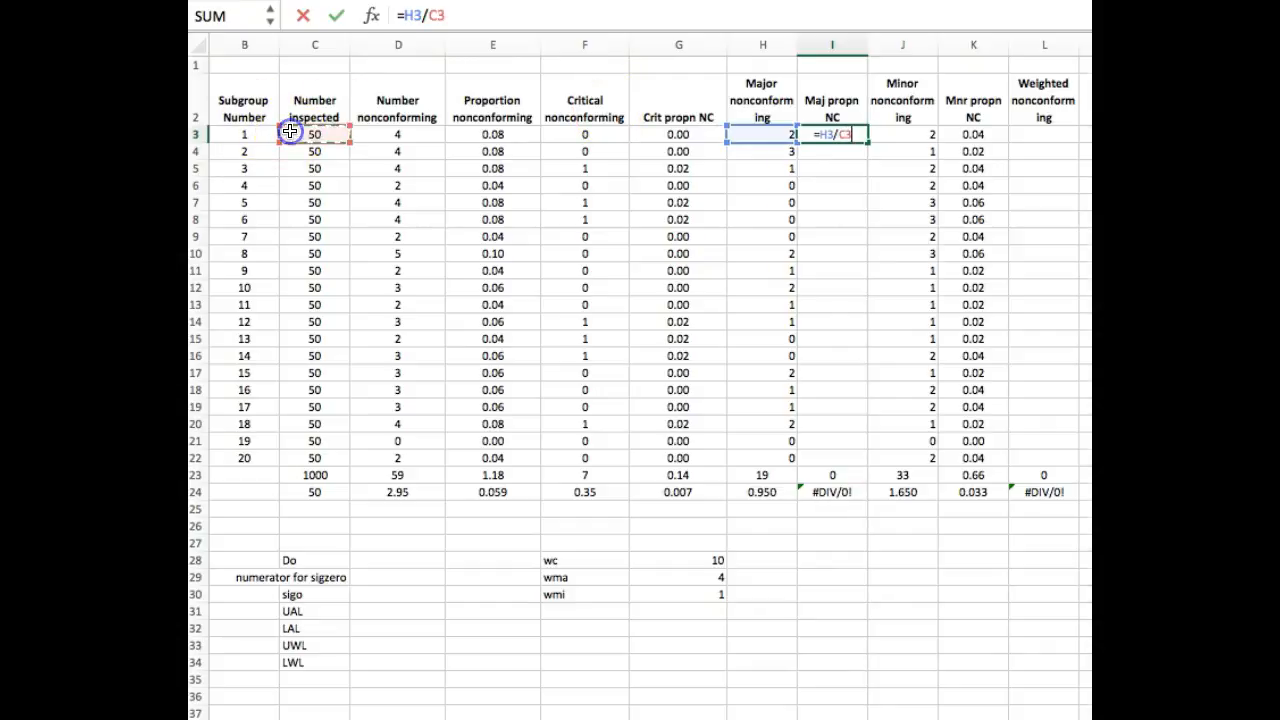
key("Return")
left_click(831, 133)
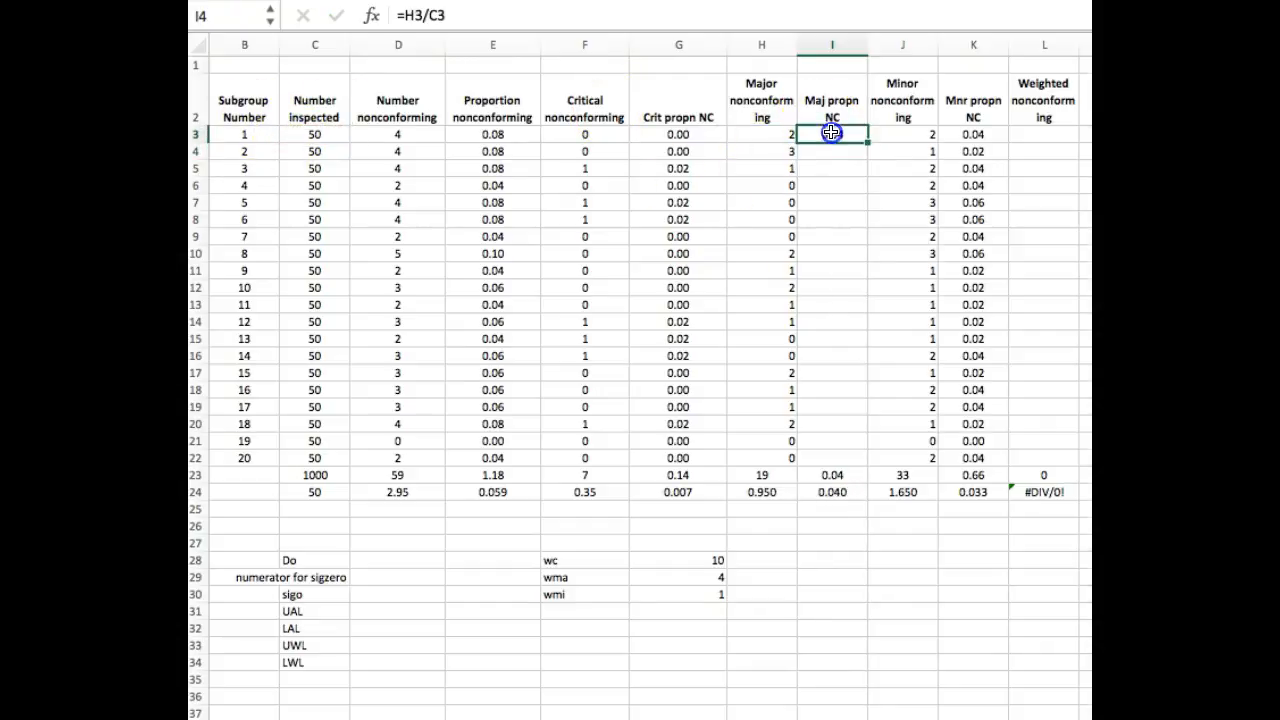
left_click_drag(867, 143, 852, 460)
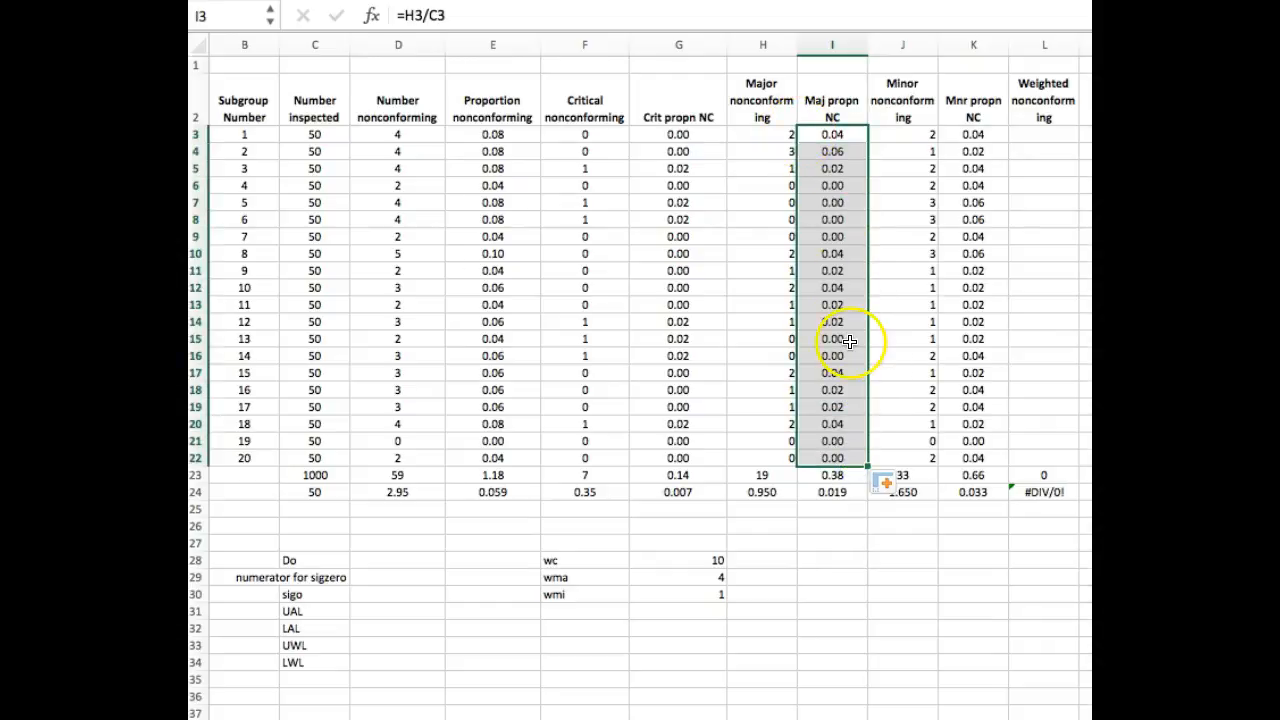
left_click(976, 132)
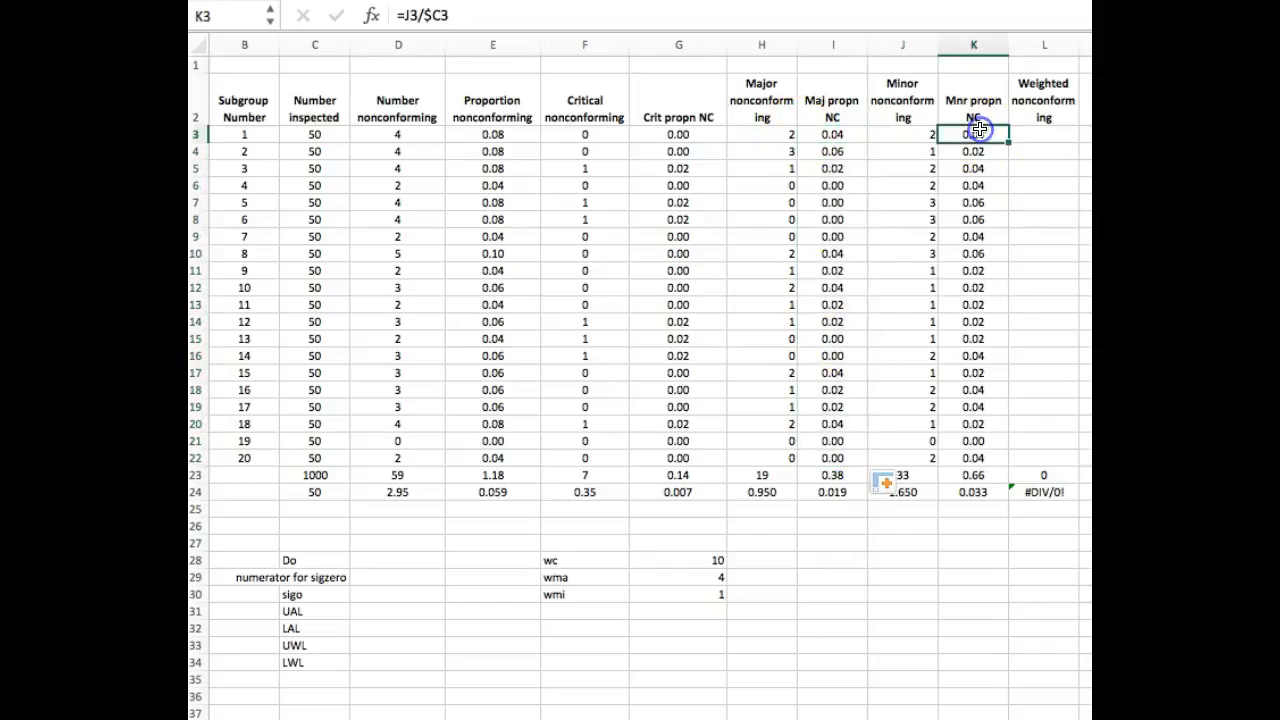
Build the weighted nonconforming formula =G28*G3+G29*I3+G30*K3 in L3 from the three weights and the subgroup's proportions
left_click(1035, 134)
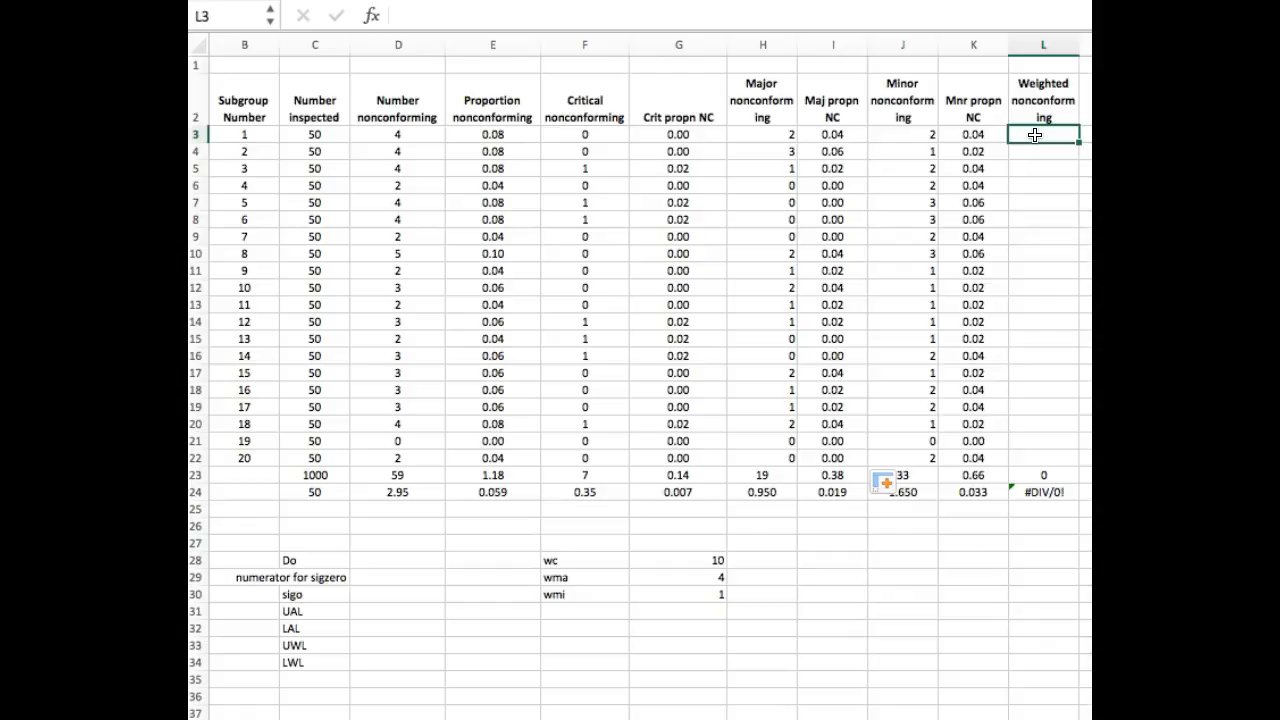
type("=")
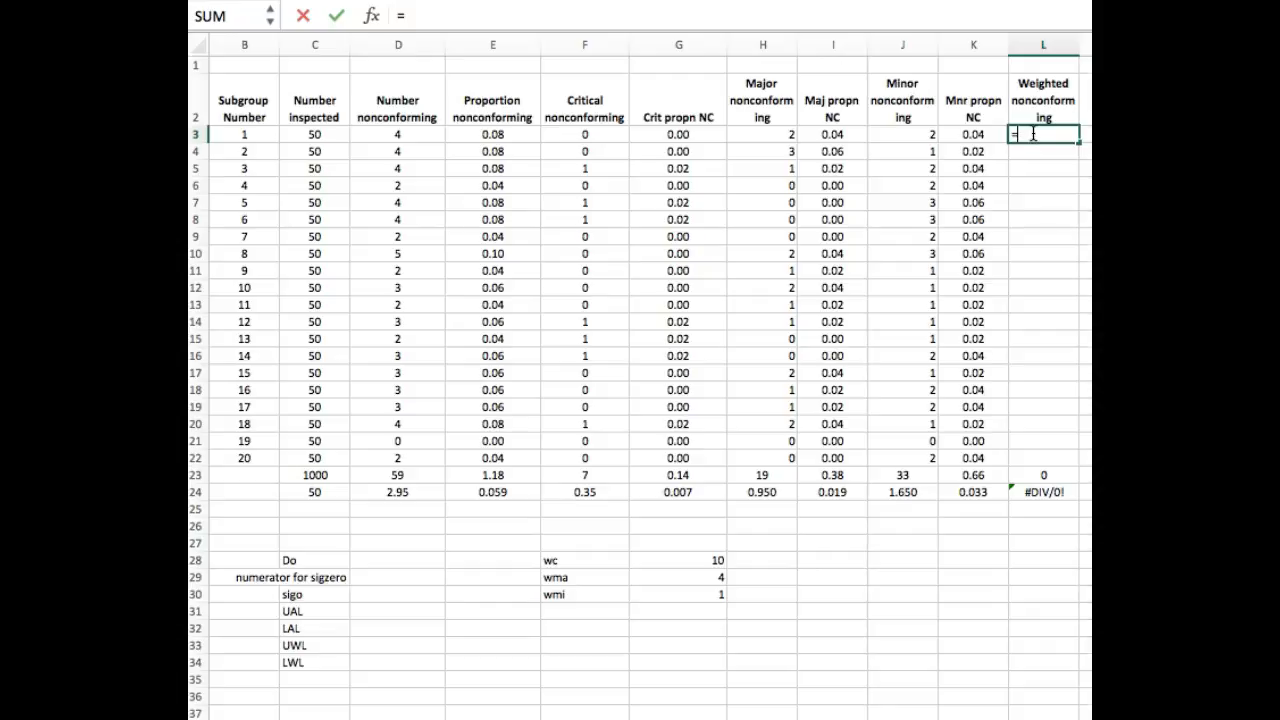
left_click(690, 559)
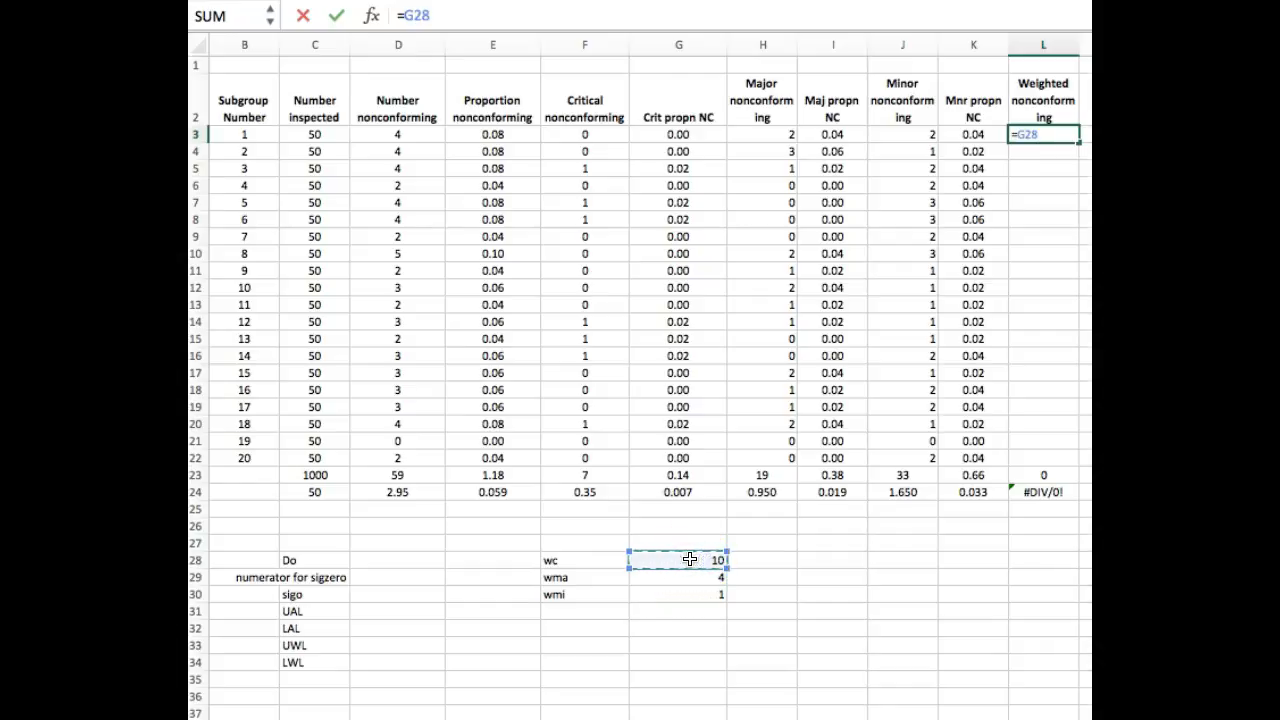
type("*")
left_click(676, 133)
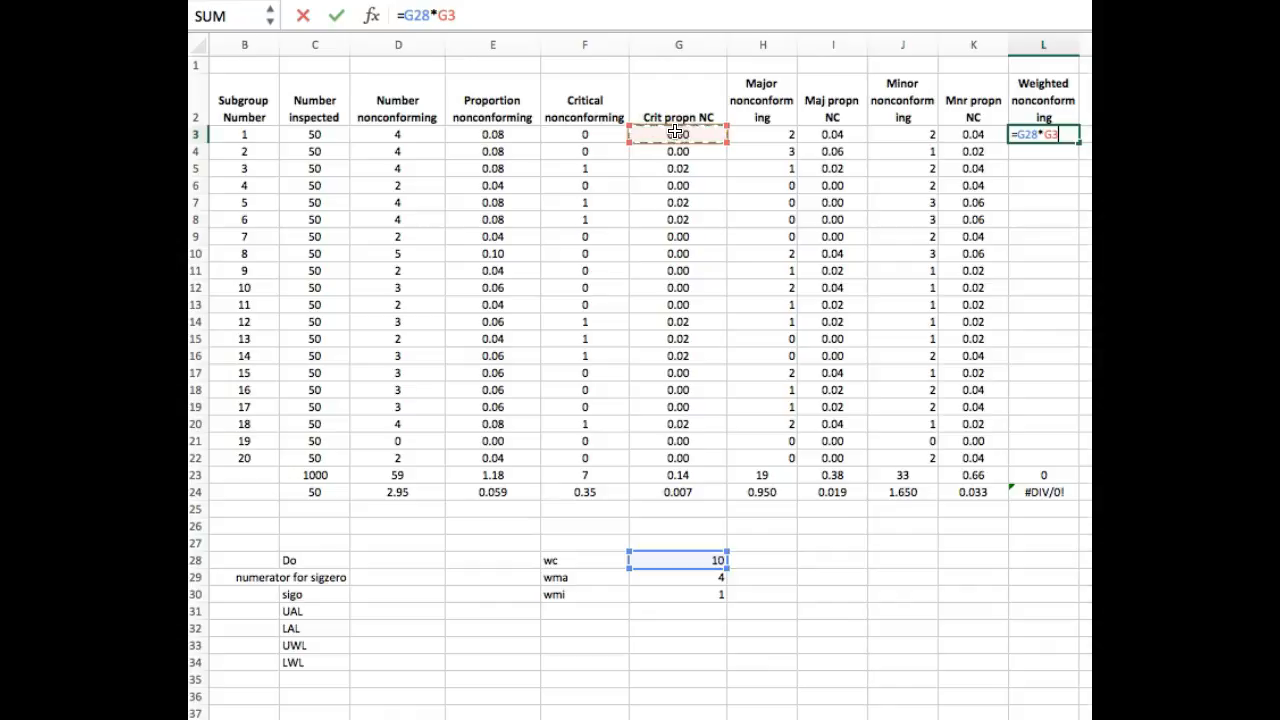
type("+")
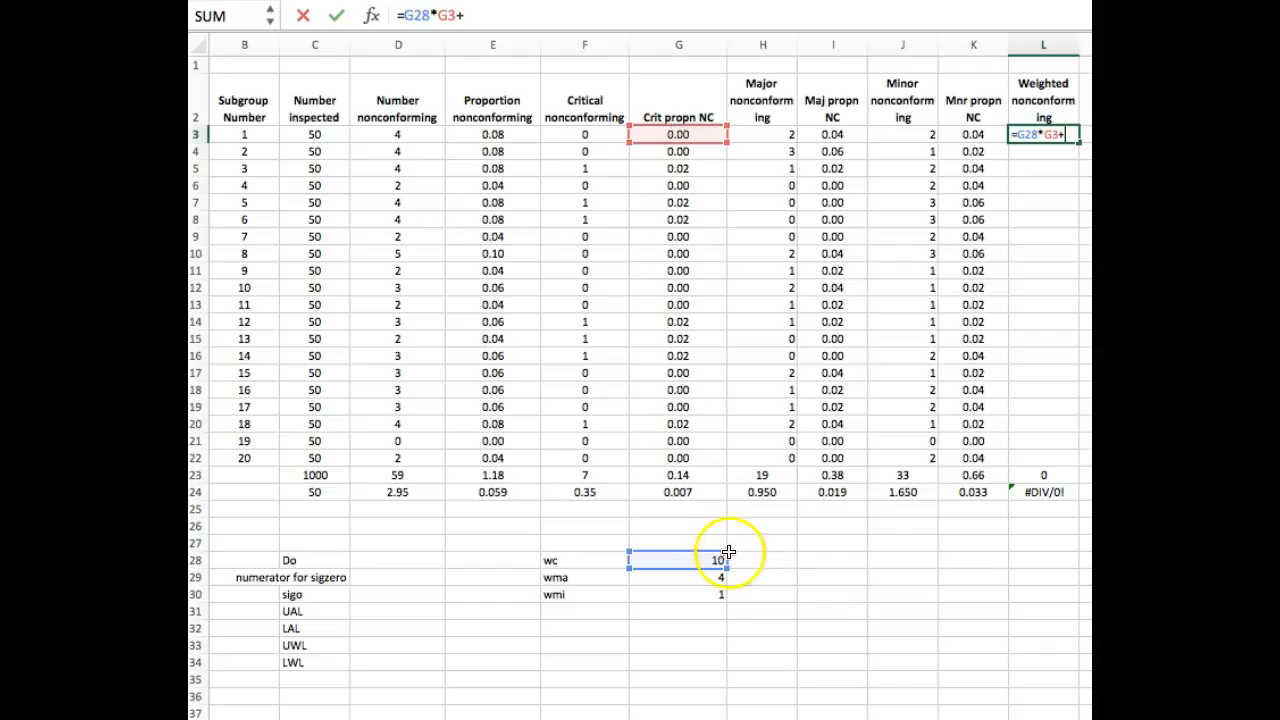
left_click(707, 580)
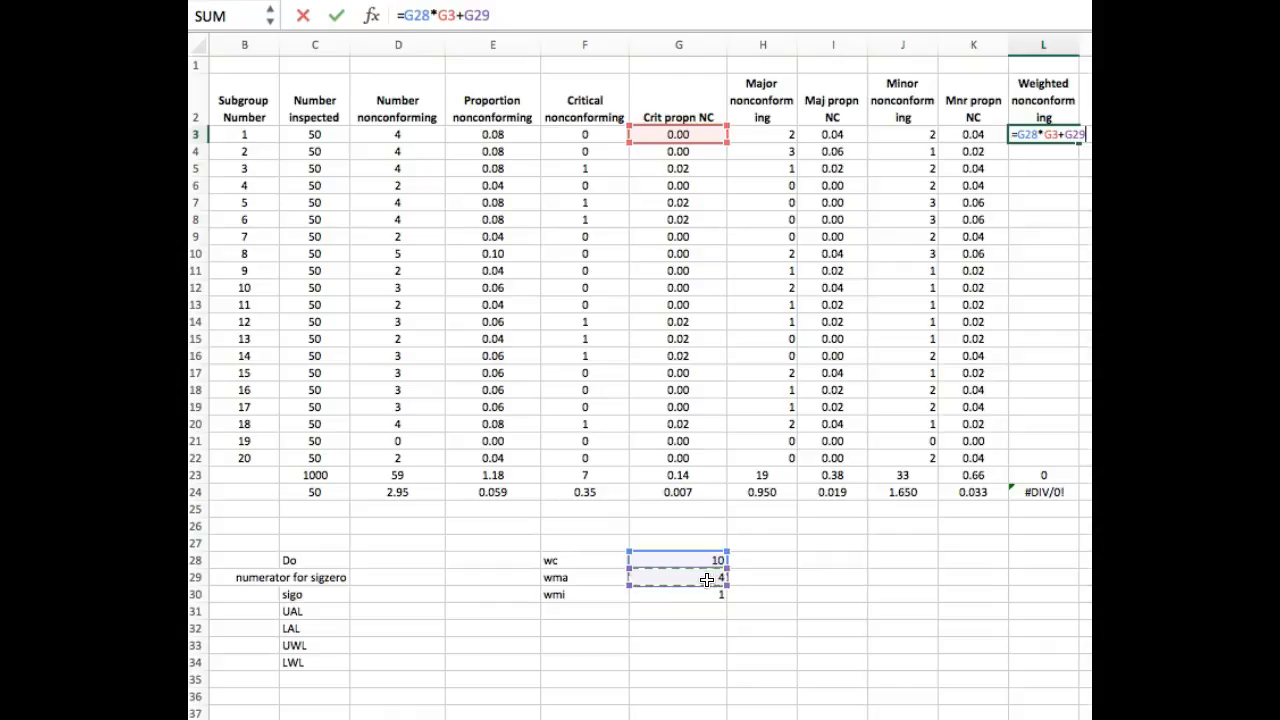
type("*")
left_click(824, 133)
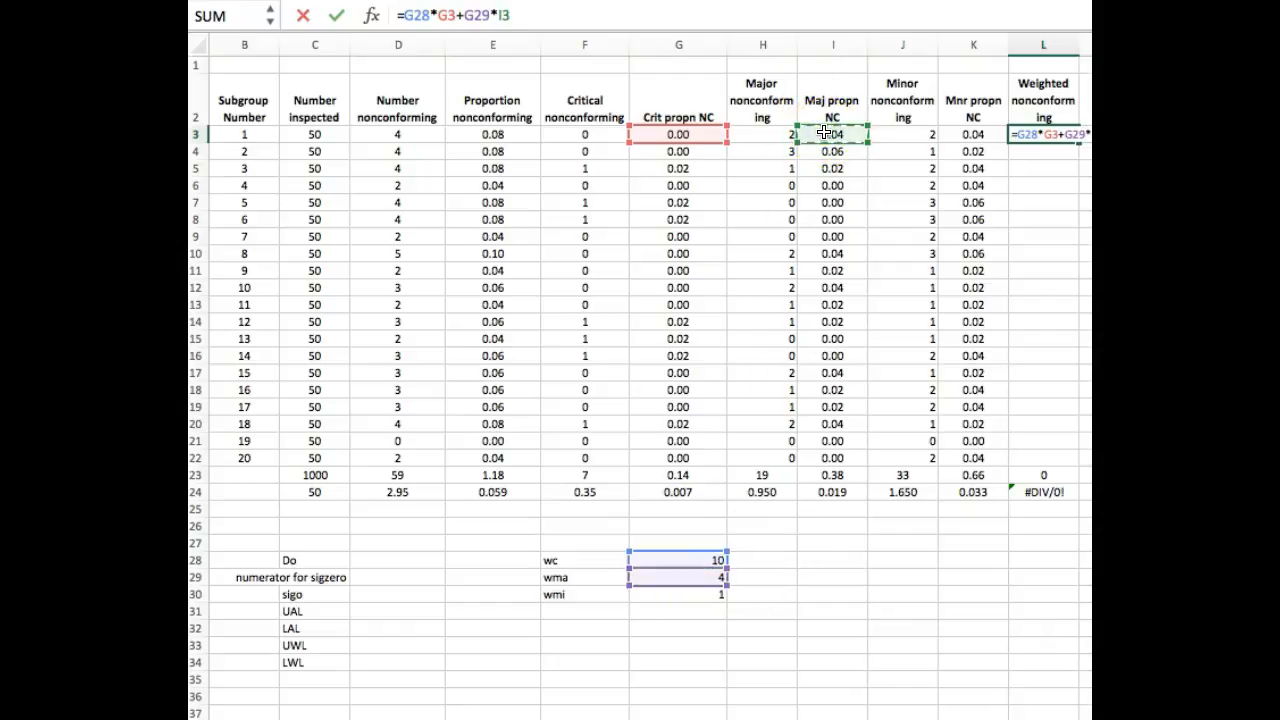
type("+")
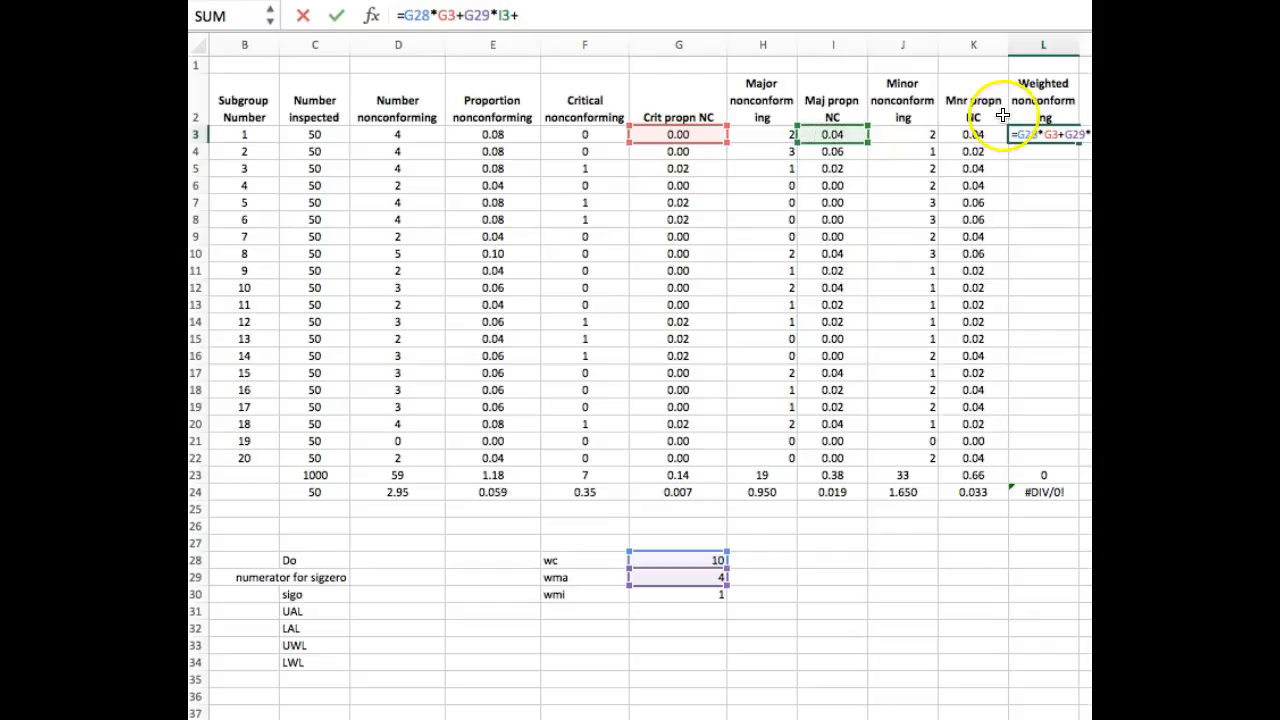
left_click(699, 594)
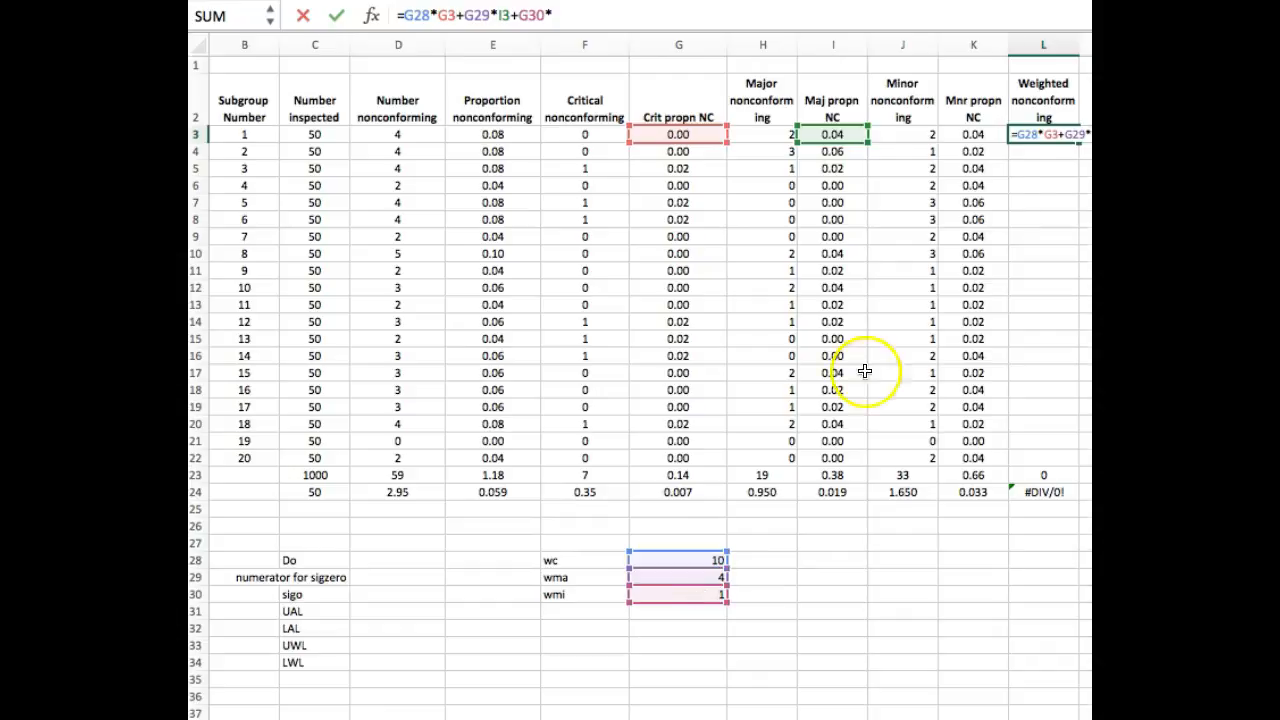
left_click(986, 134)
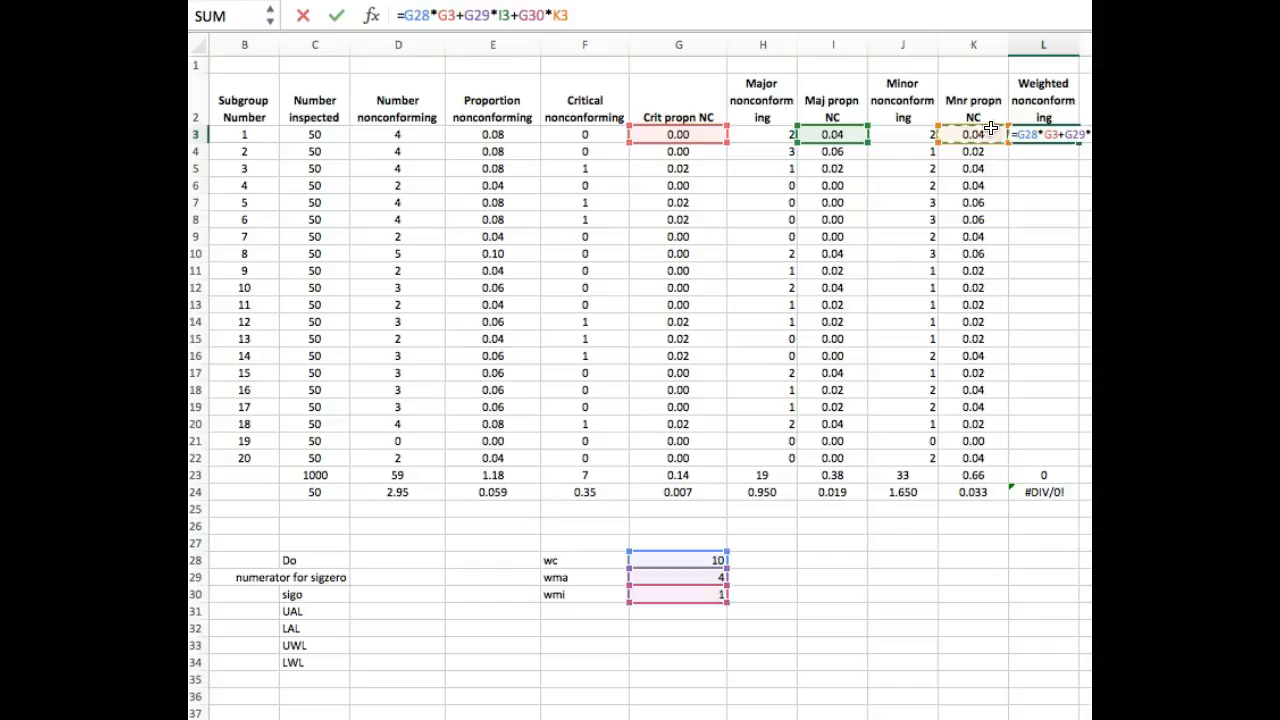
Lock the rows of the three weight references in L3's formula as G$28, G$29 and G$30, and enter it
left_click(413, 14)
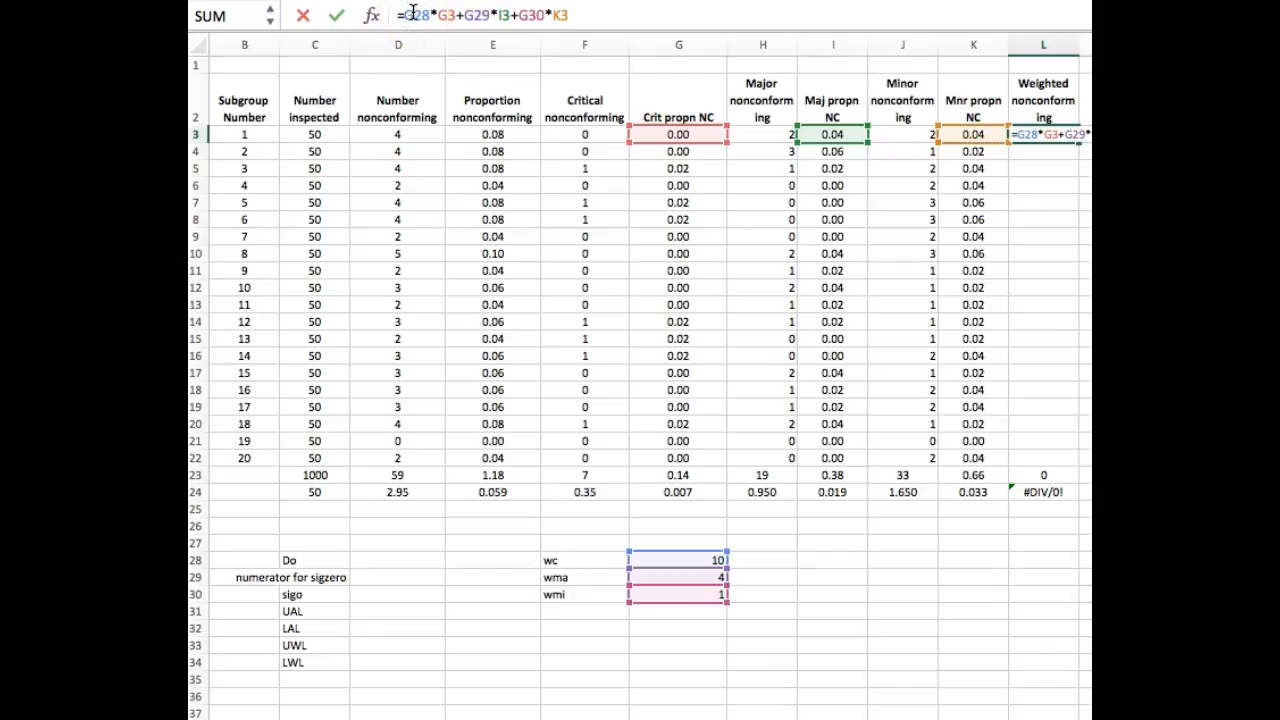
type("$")
left_click(481, 14)
type("$")
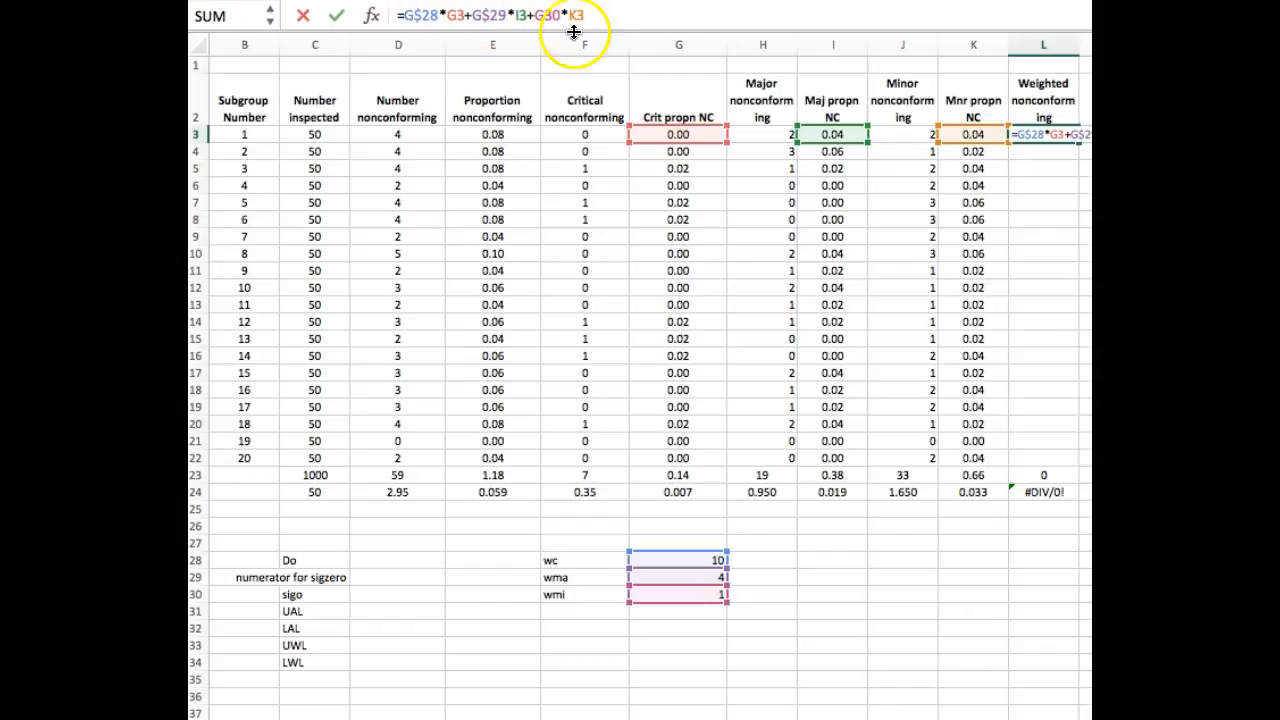
left_click(545, 15)
type("$")
key("Return")
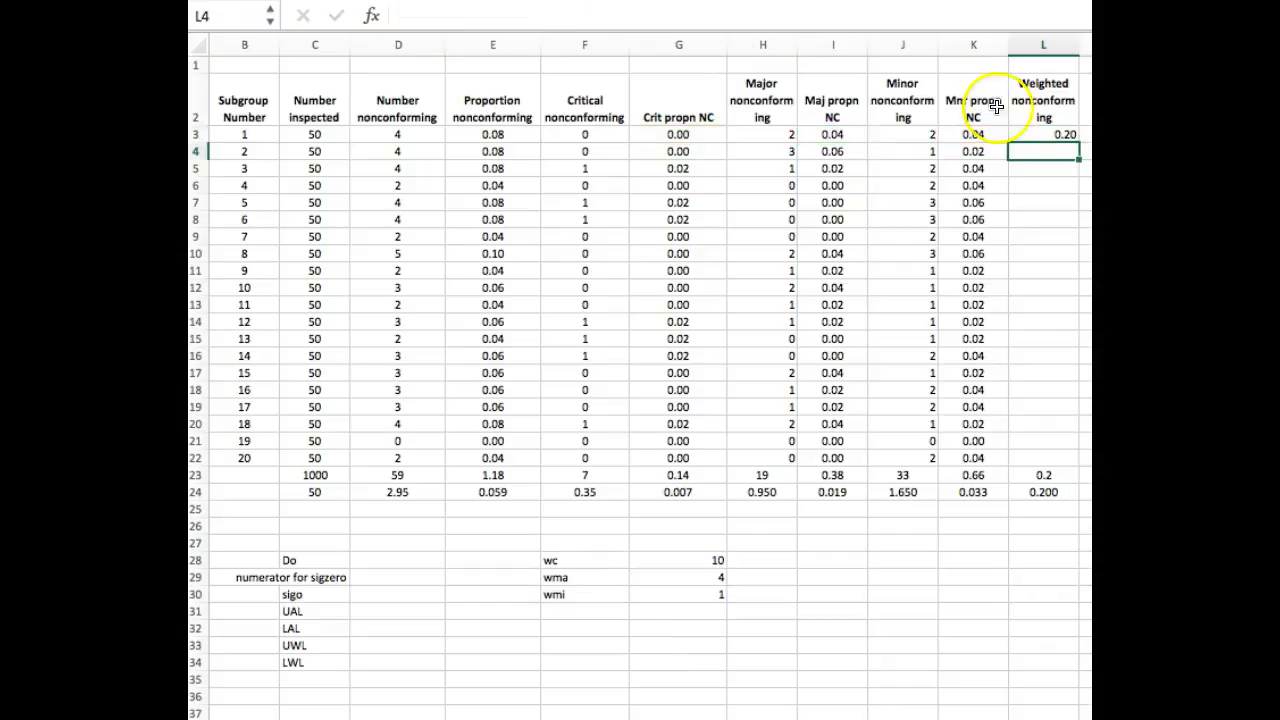
Fill the weighted nonconforming formula from L3 down through L22 and check the weight references in L8
left_click(1060, 134)
left_click_drag(1079, 141, 1076, 466)
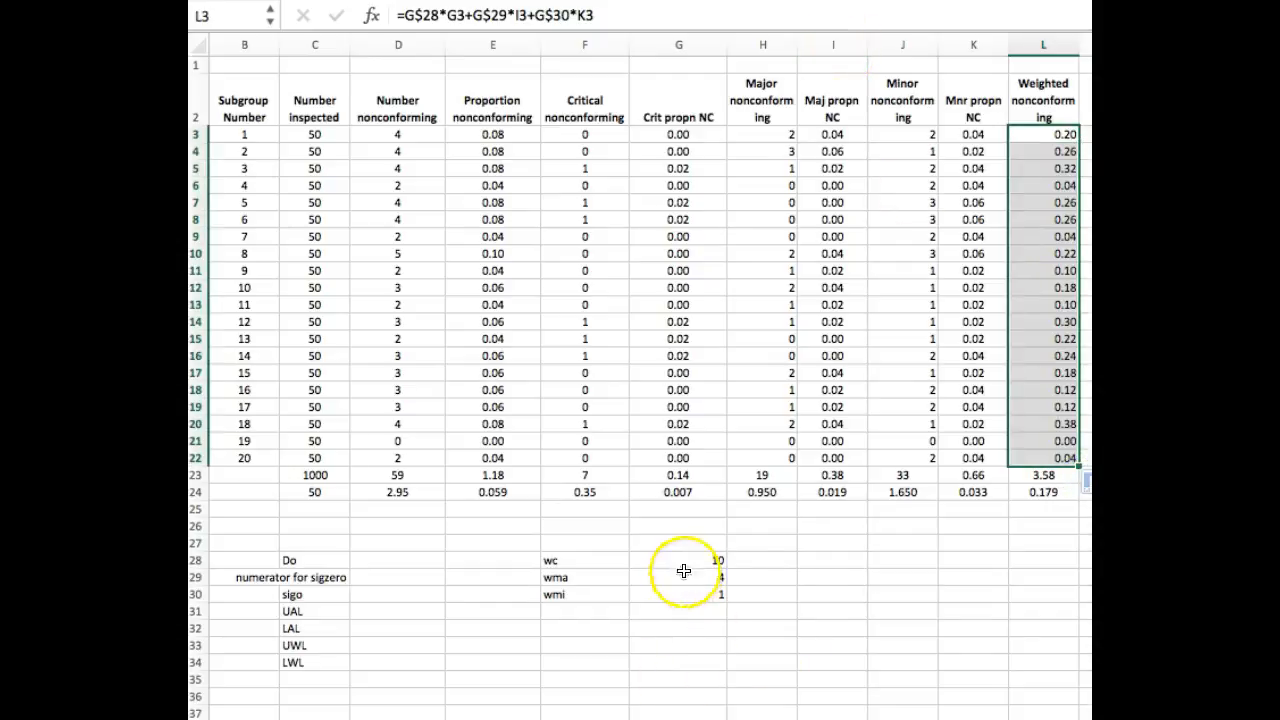
left_click(1030, 219)
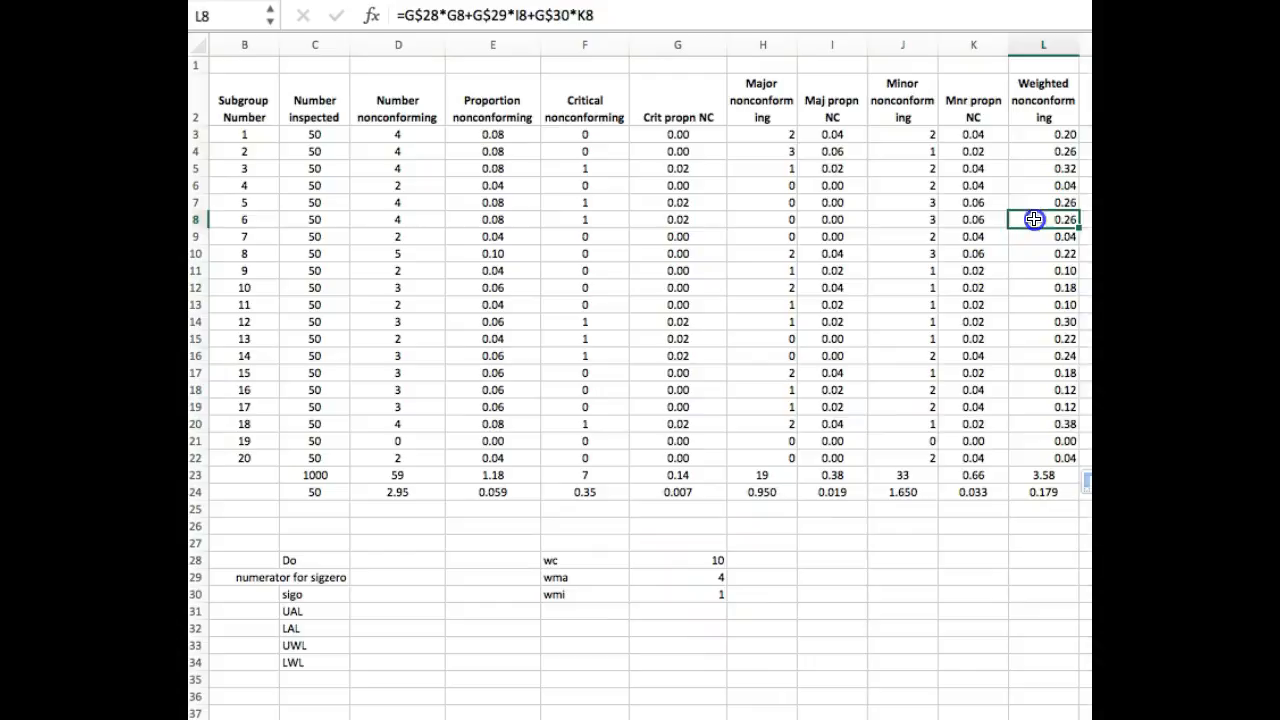
left_click(415, 18)
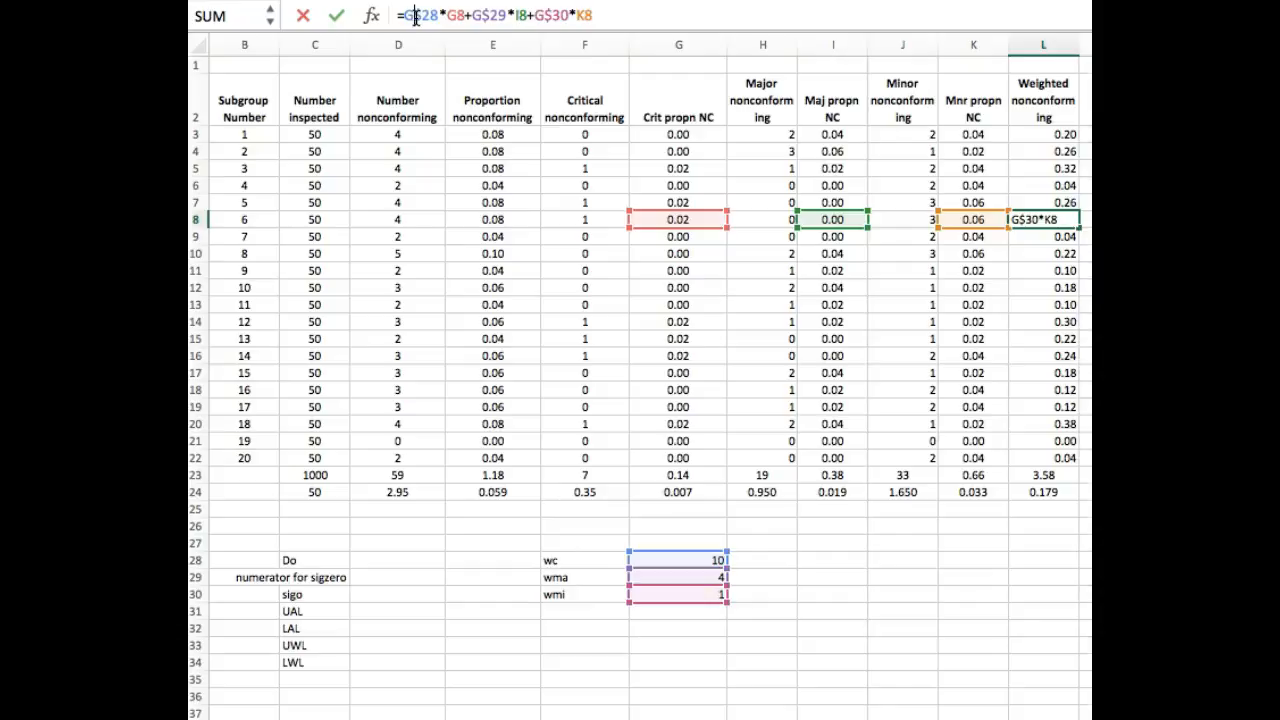
key("Escape")
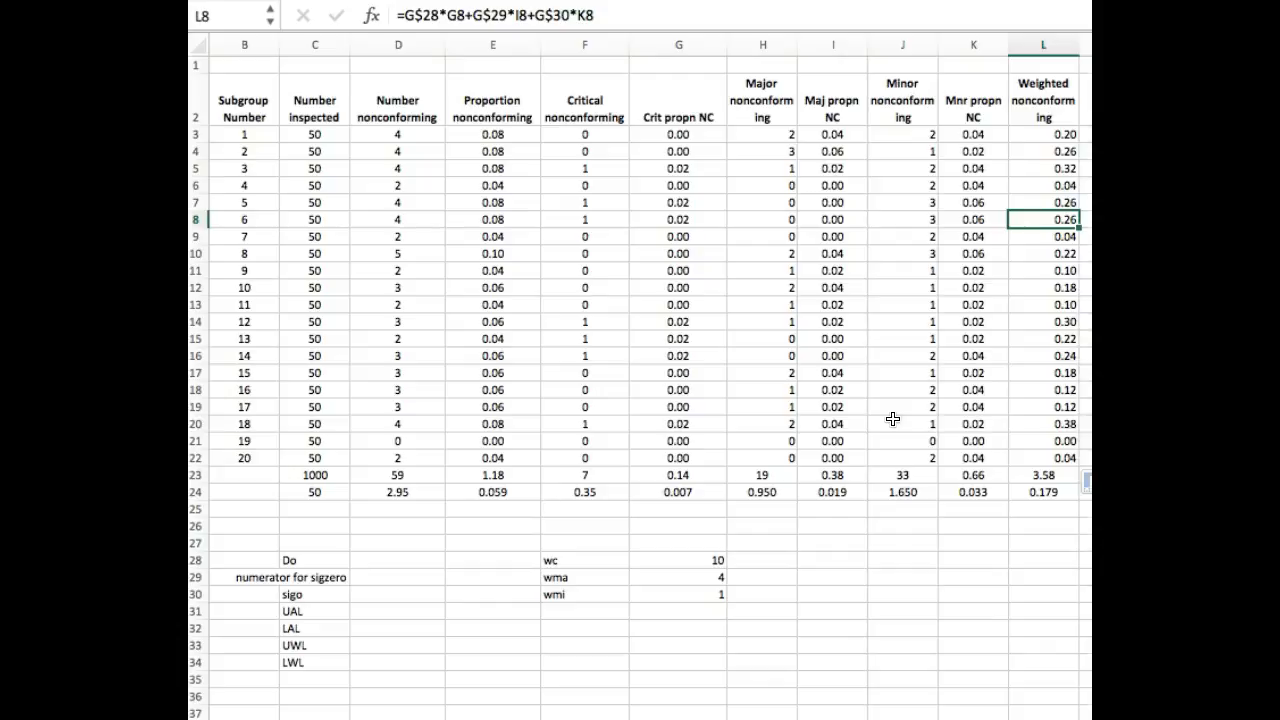
Calculate Do in D28 as =G24*G28+I24*G29+K24*G30 from the average proportions and the three weights
left_click(387, 559)
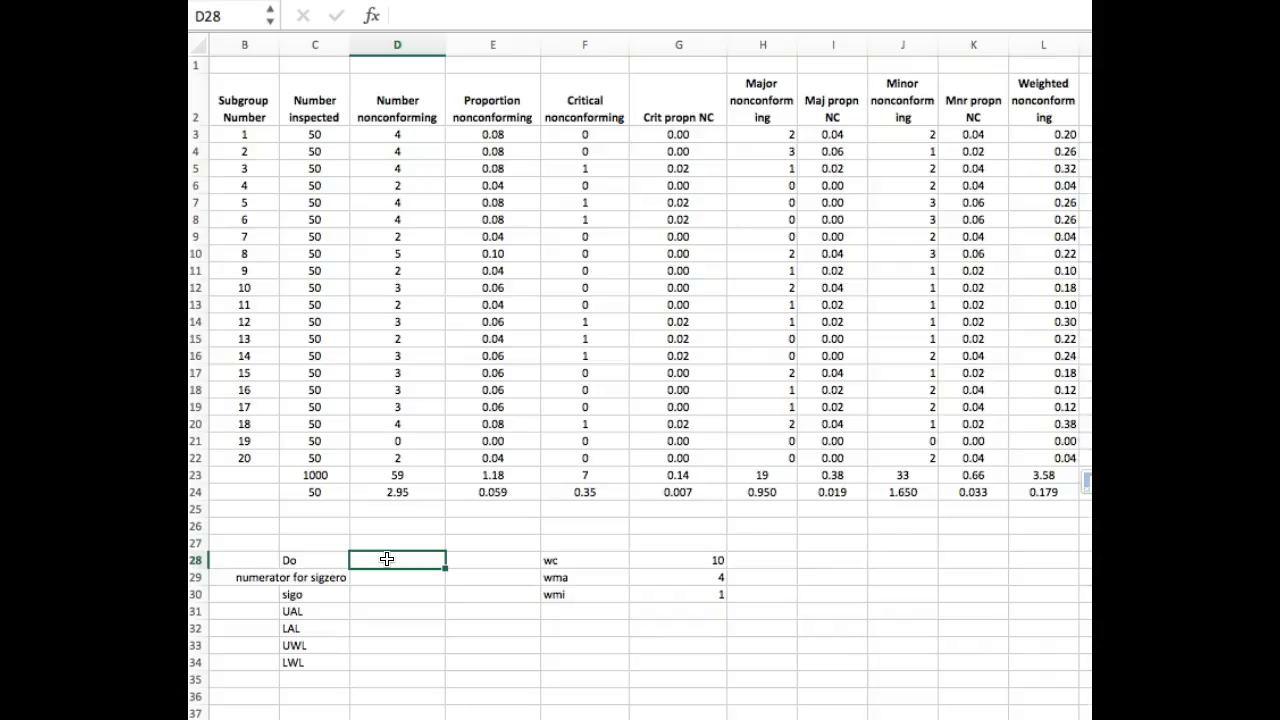
type("=")
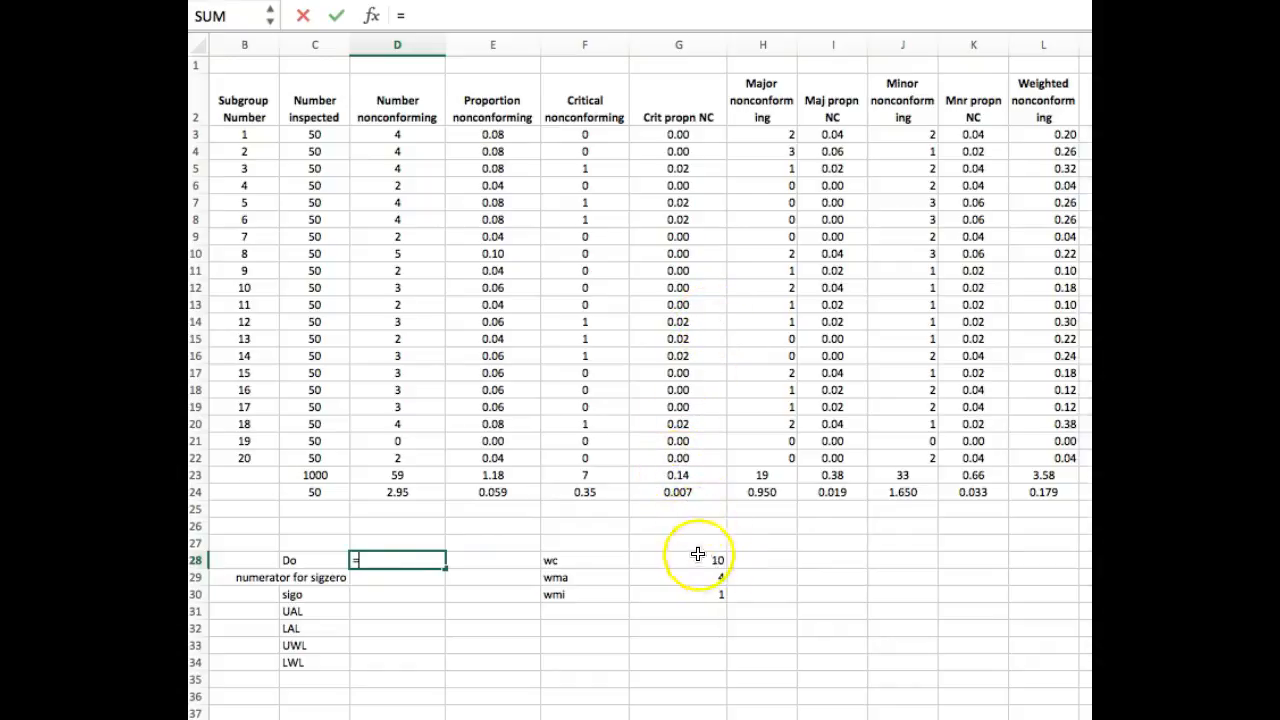
left_click(676, 490)
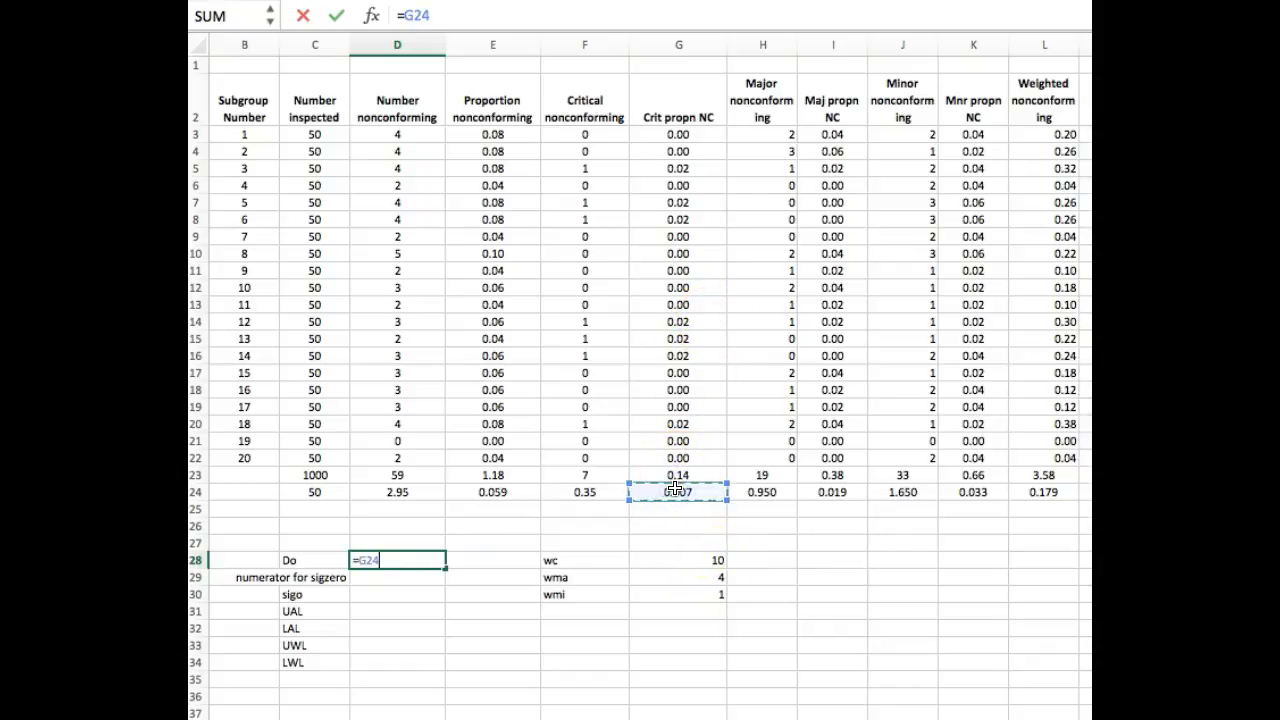
type("*")
left_click(686, 558)
type("+")
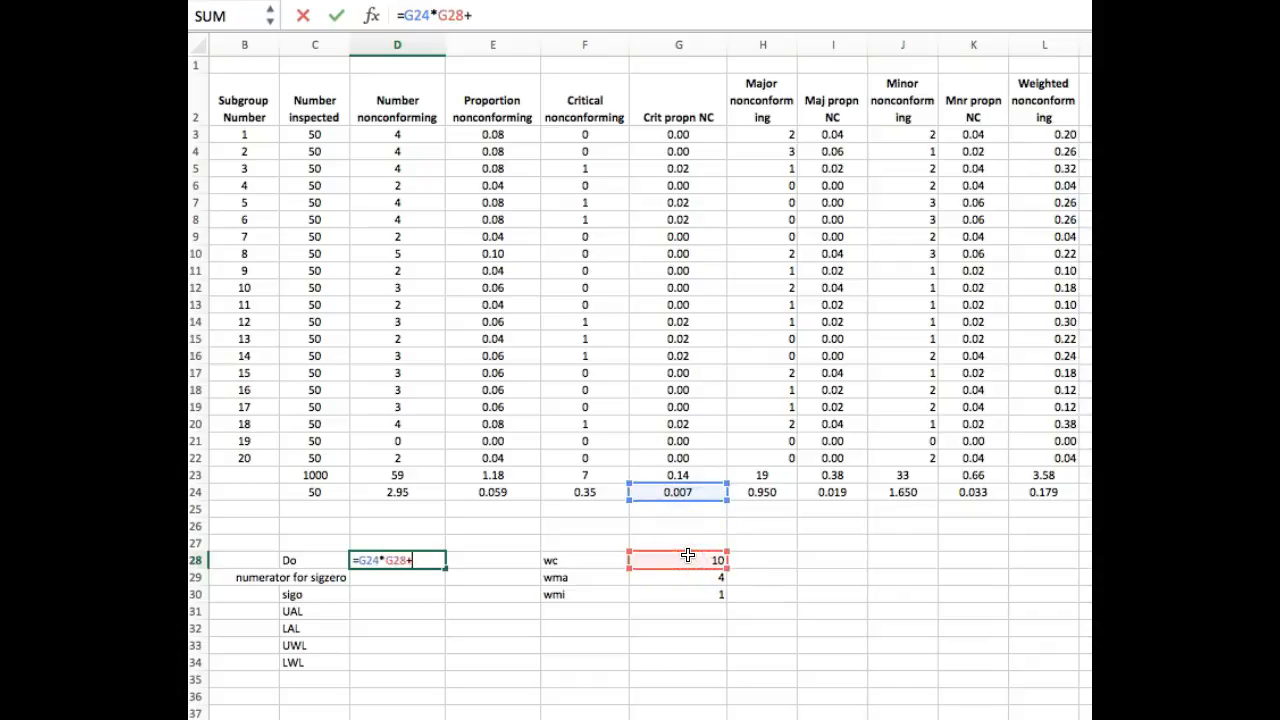
left_click(833, 492)
type("*")
left_click(711, 577)
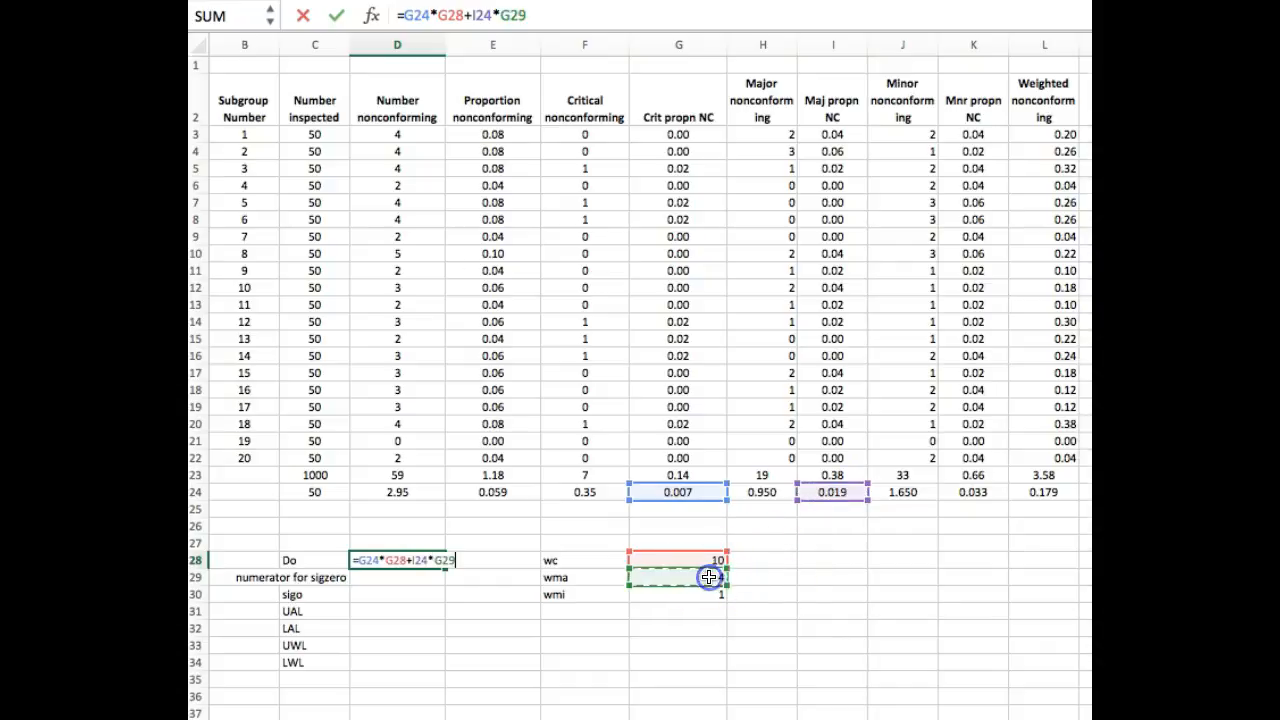
type("+")
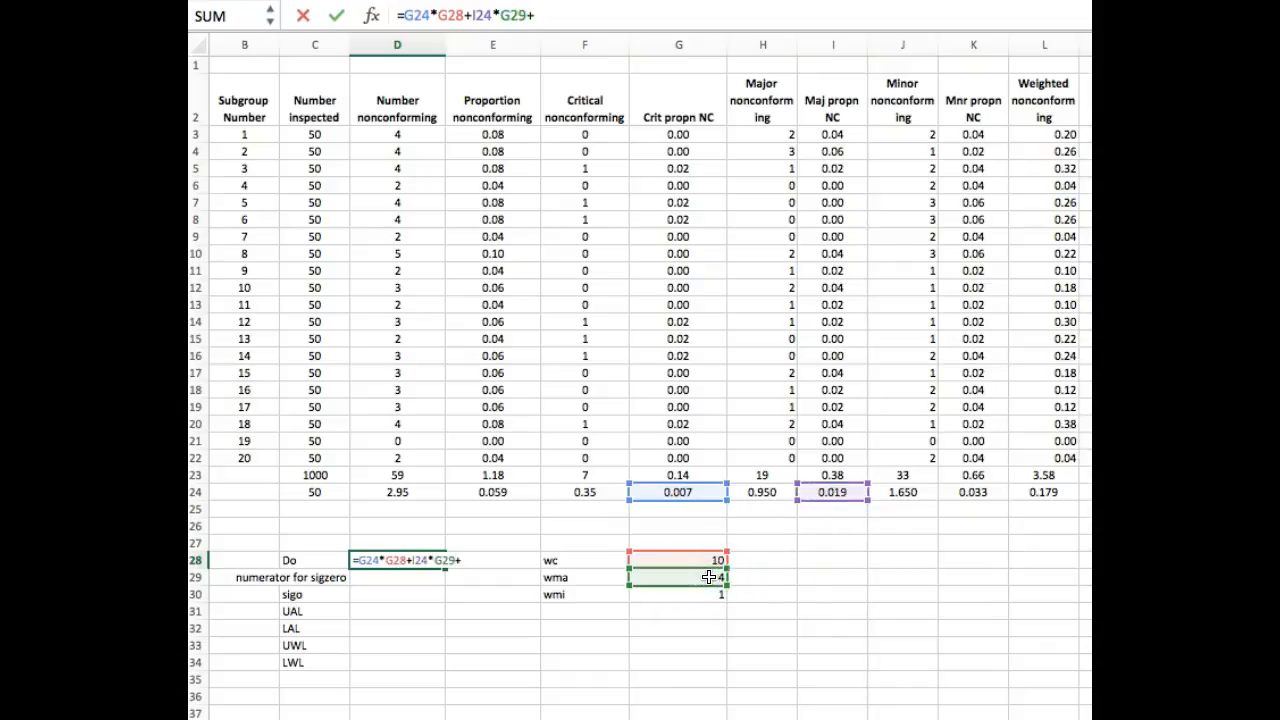
left_click(986, 492)
type("*")
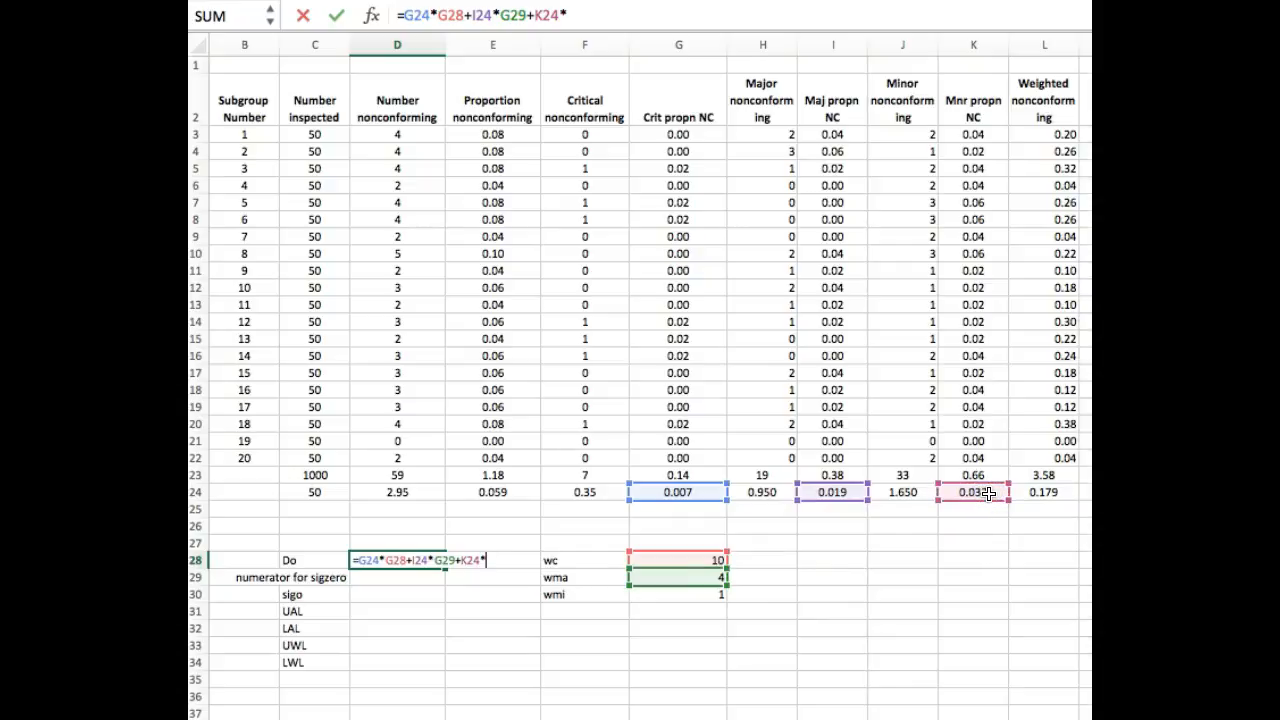
left_click(672, 594)
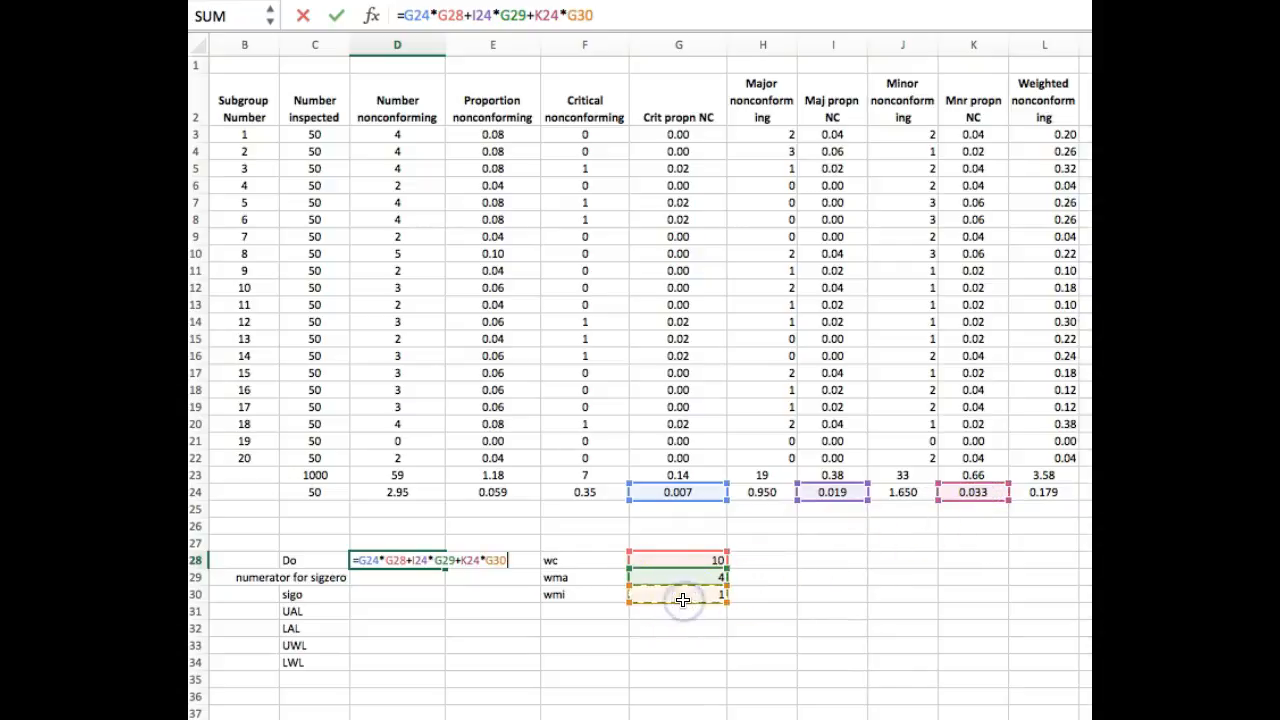
key("Return")
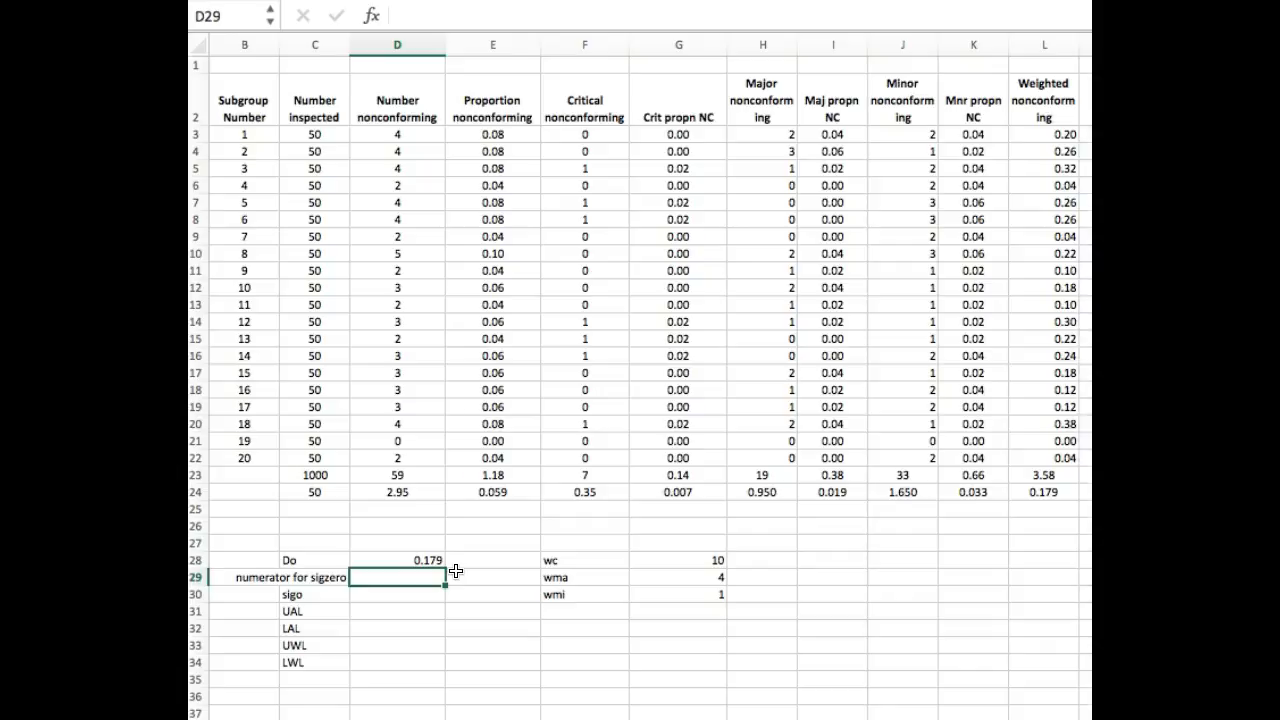
Calculate the numerator for sigzero in D29 as =(G28^2)*G24+(G29^2)*I24+(G30^2)*K24
type("=")
type("(")
left_click(648, 558)
type("^2)*")
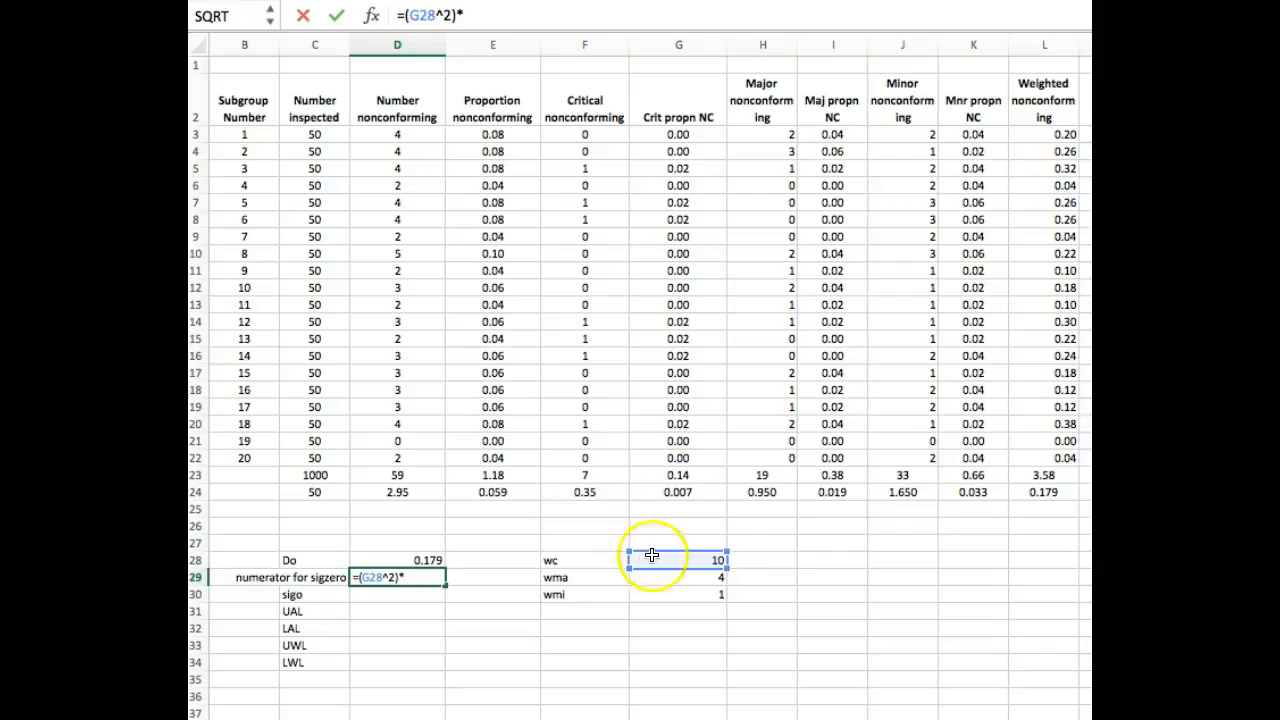
left_click(663, 491)
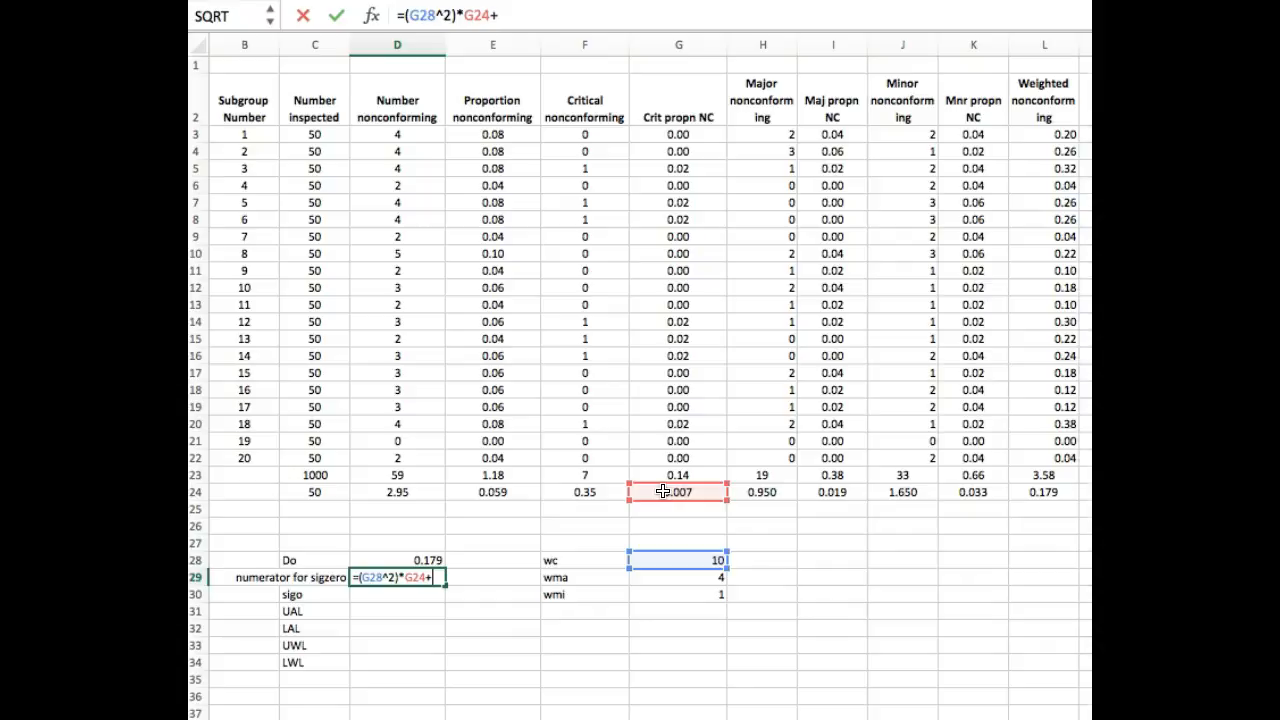
type("+(")
left_click(697, 576)
type("^2)*")
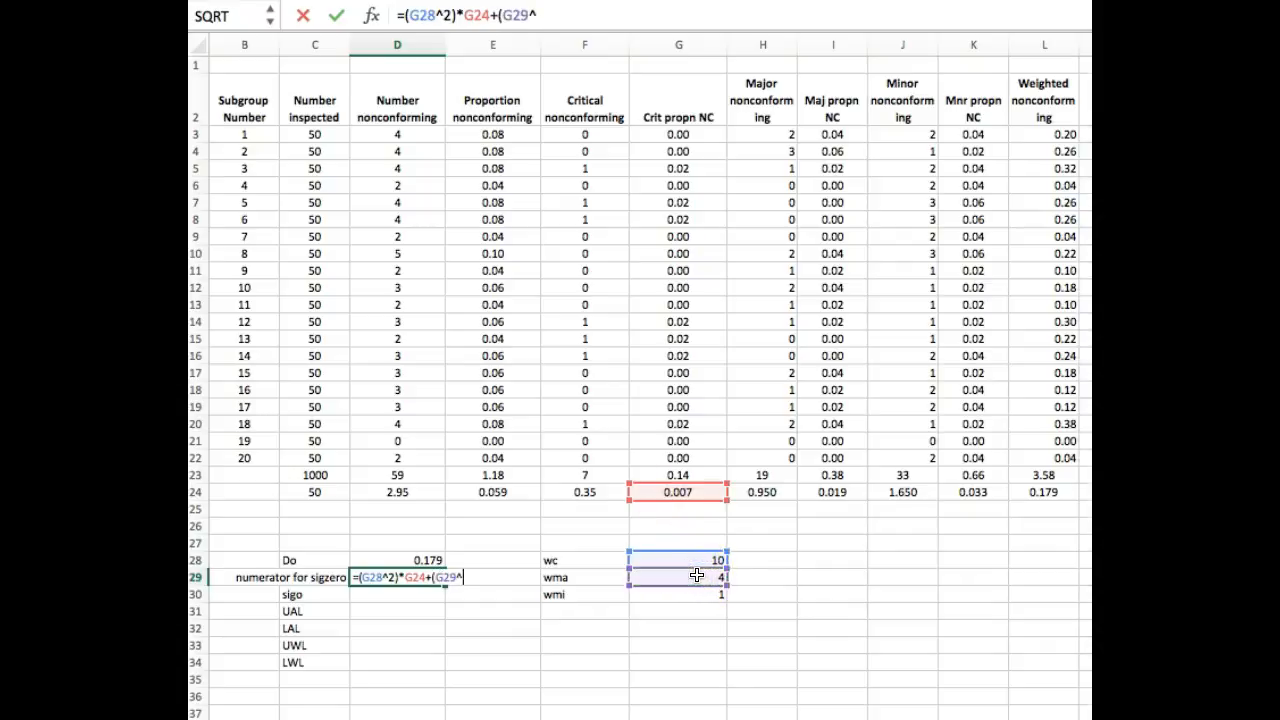
left_click(837, 495)
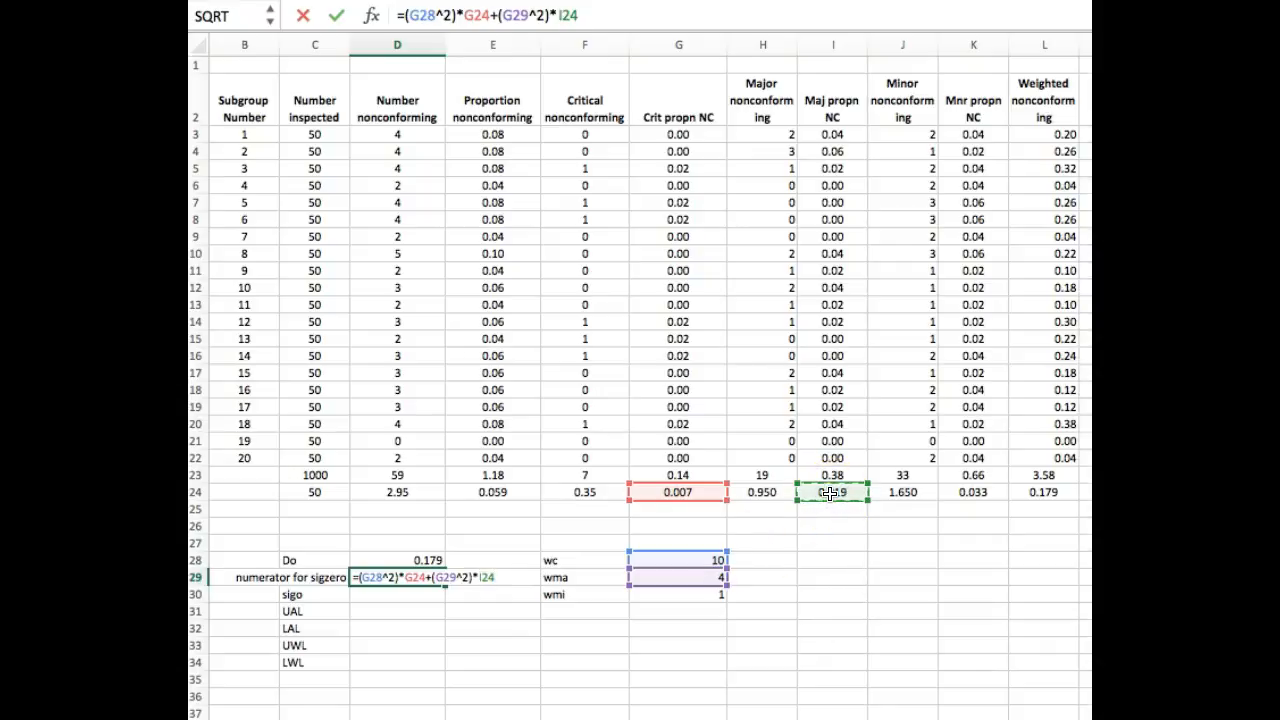
type("+(")
left_click(663, 594)
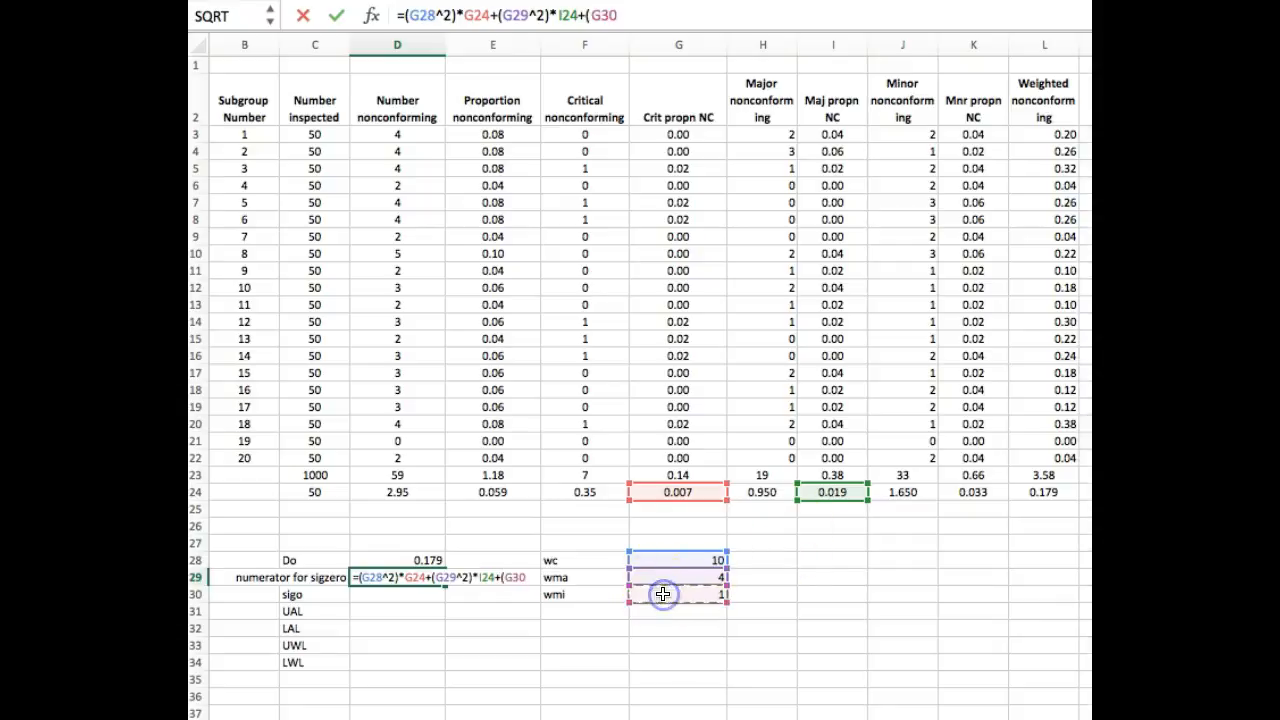
type("^2)")
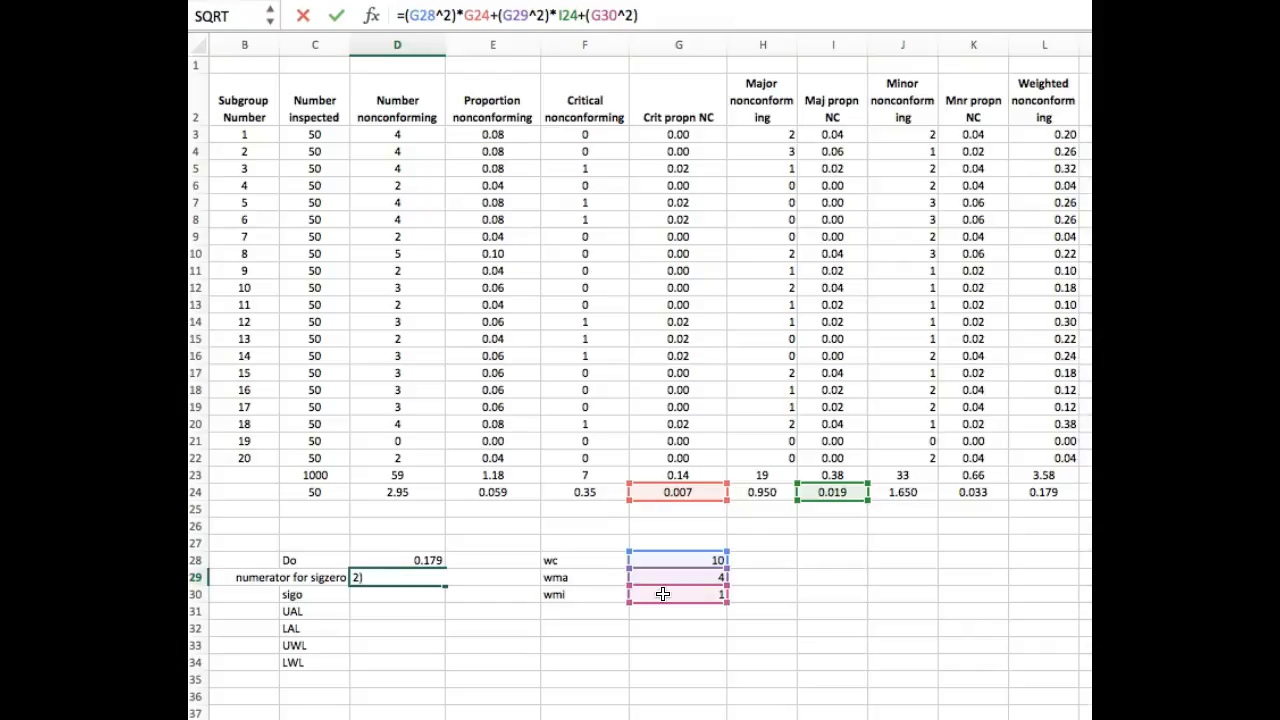
type("*")
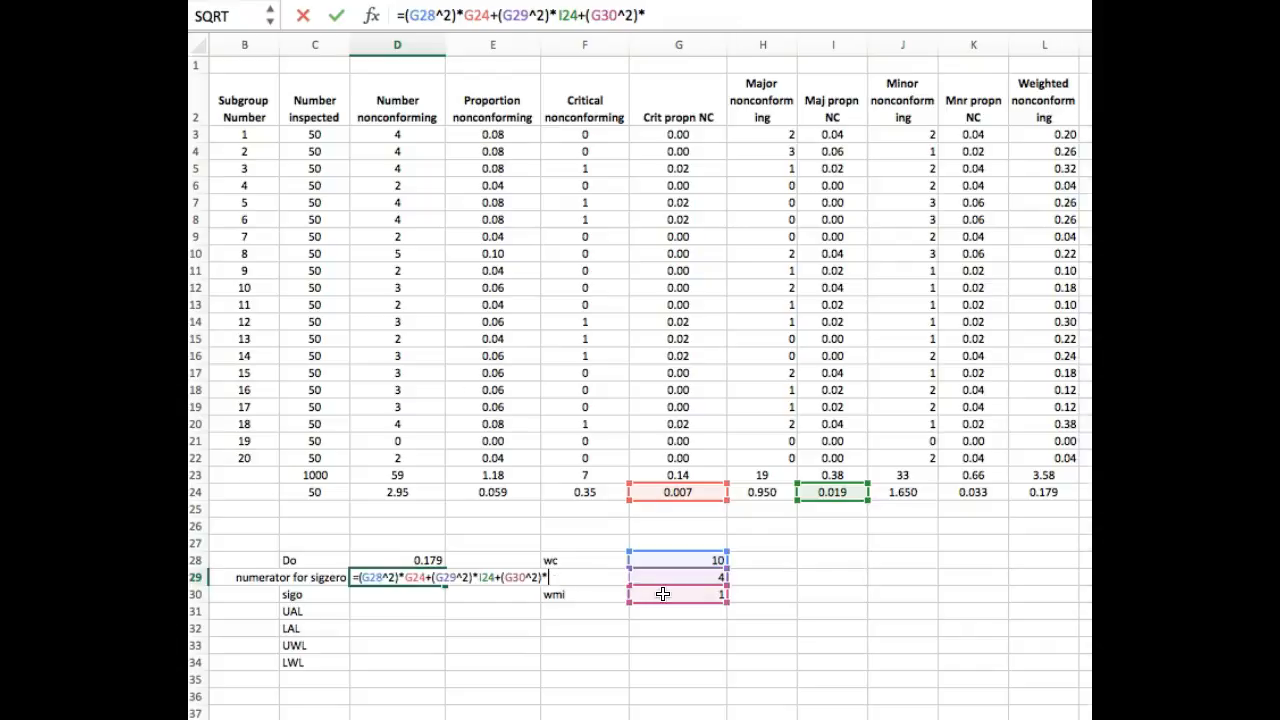
left_click(972, 492)
key("Return")
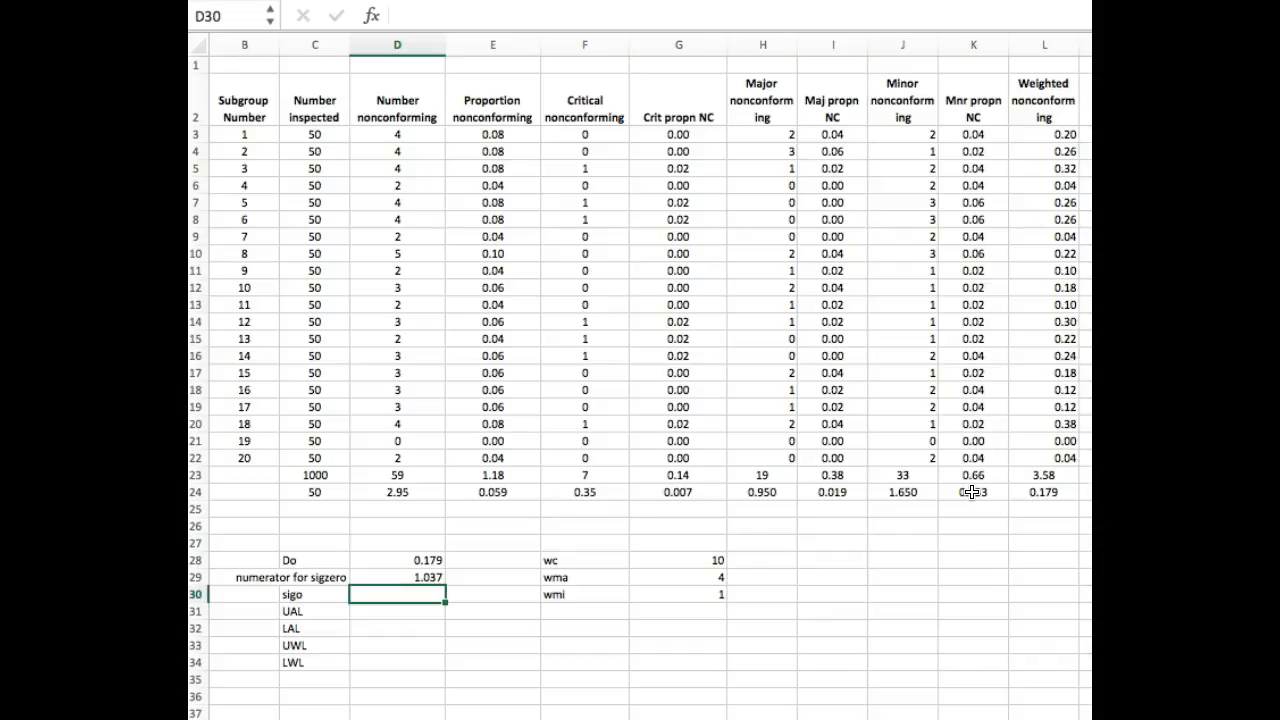
Calculate sigo in D30 as the square root of the numerator over the total inspected, =sqrt(D29/C23)
type("=sqrt(")
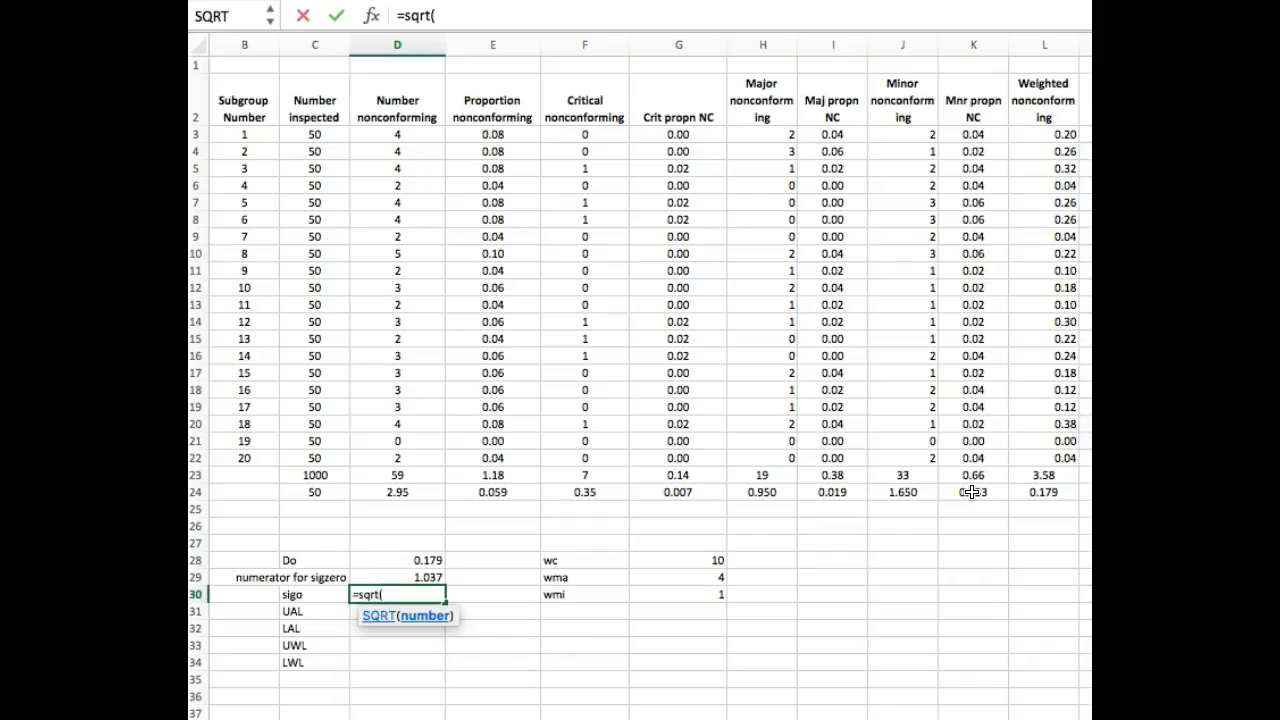
key("Up")
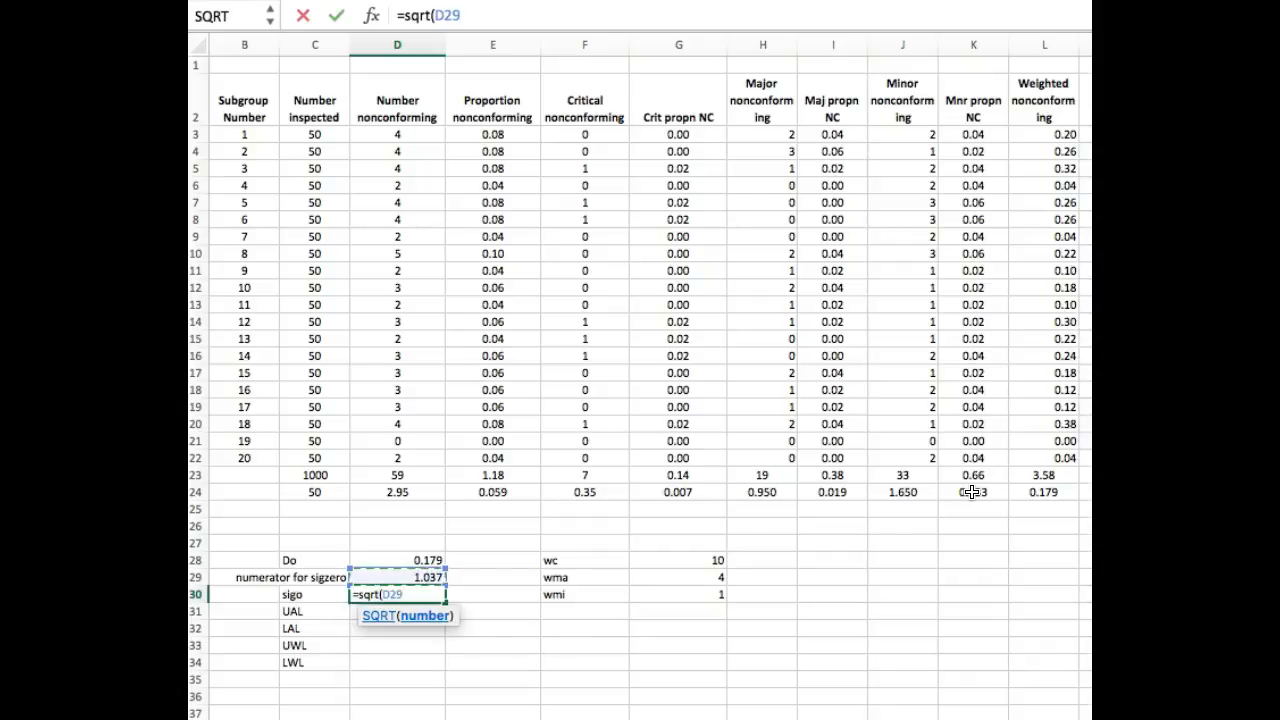
type("/")
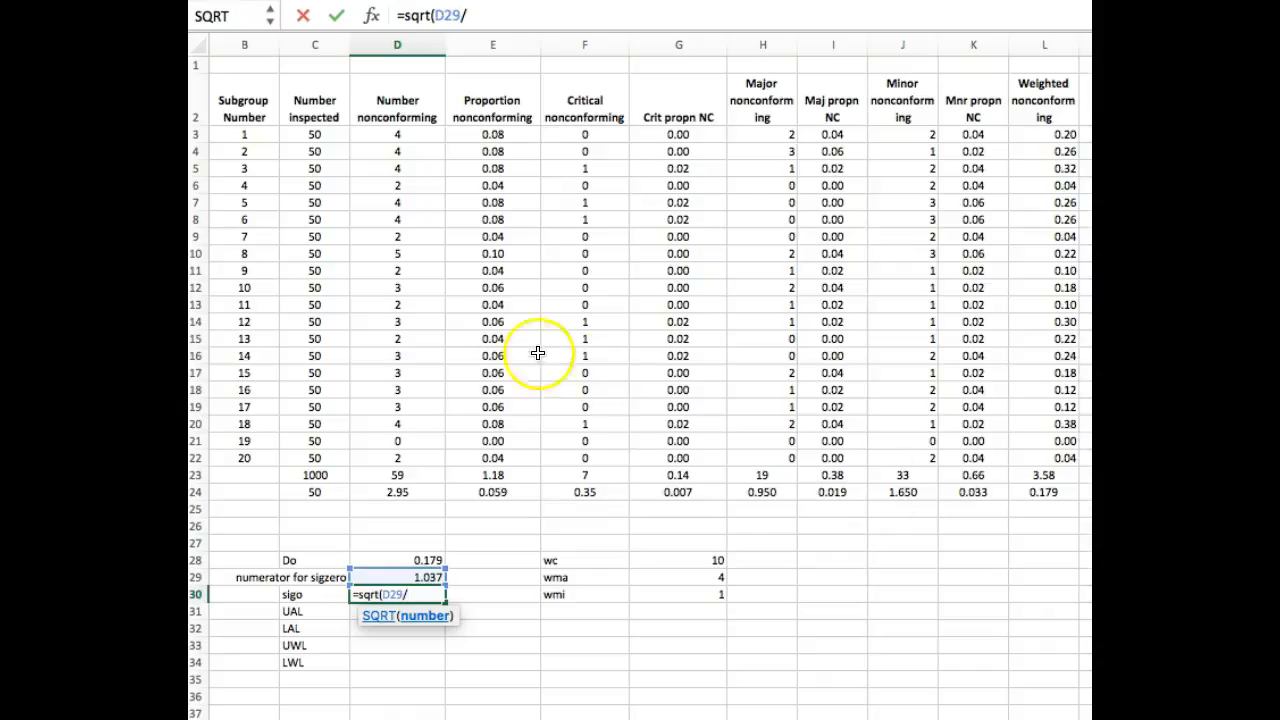
left_click(295, 474)
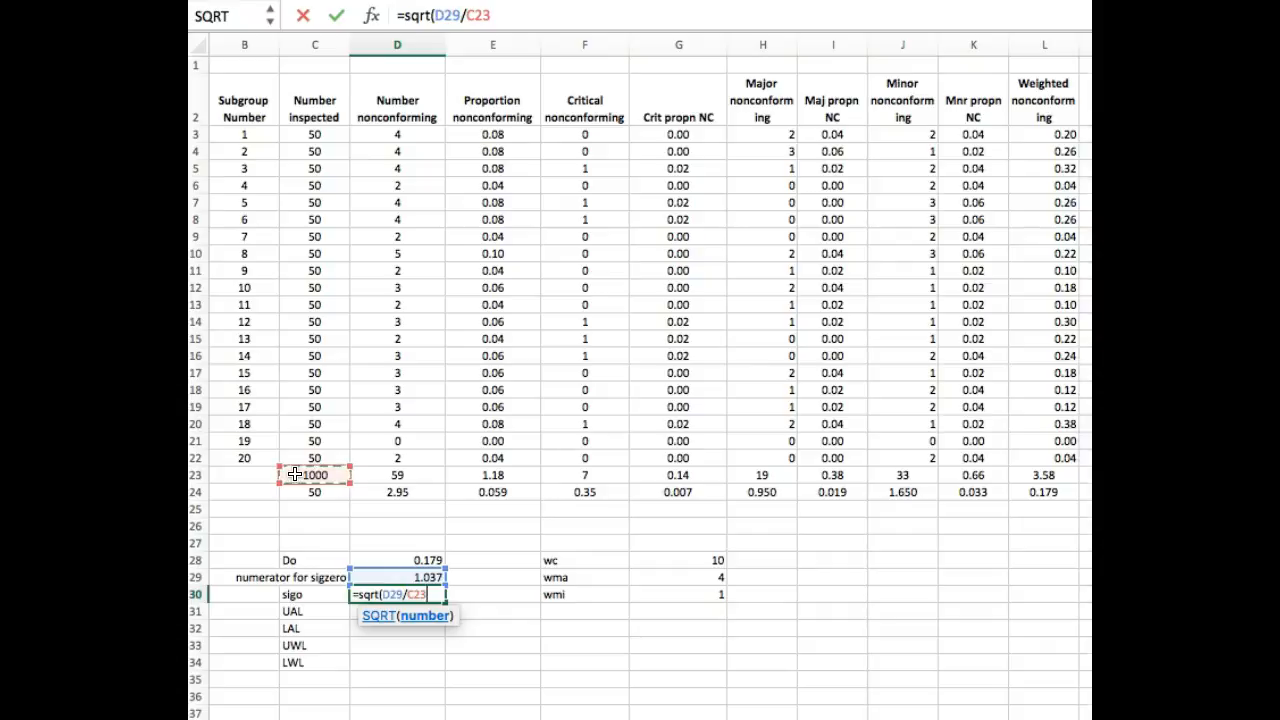
type(")")
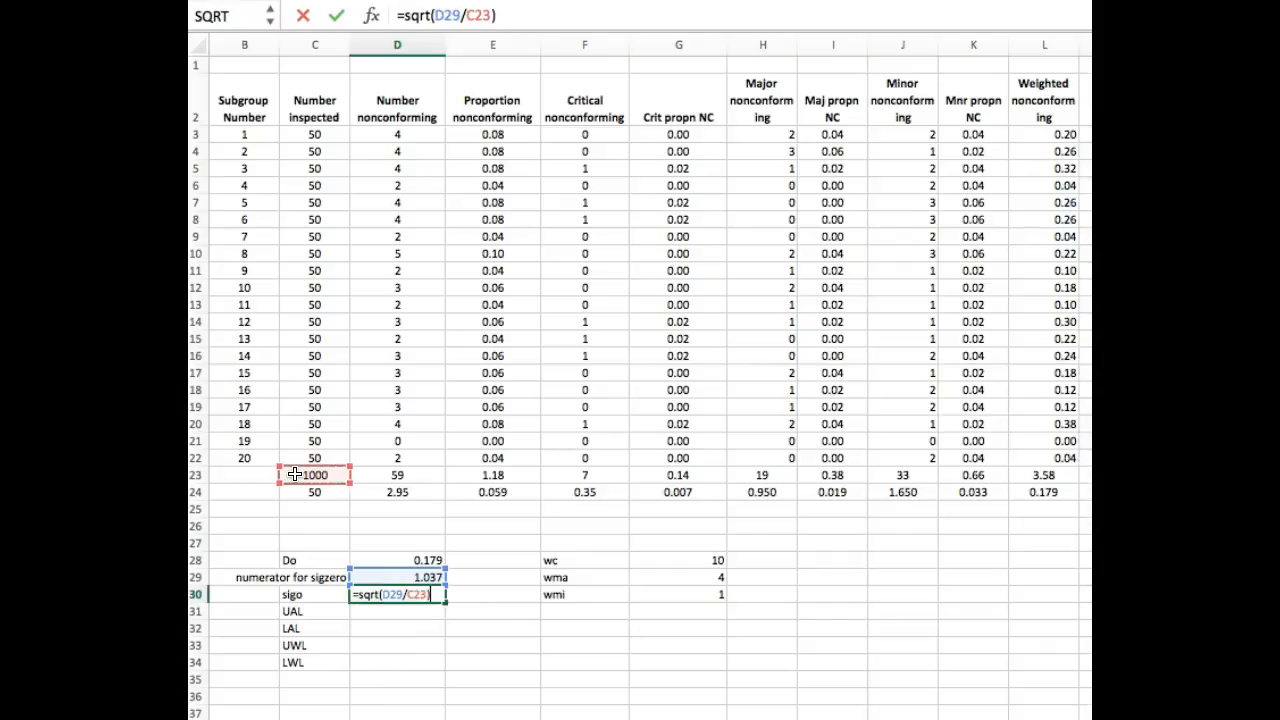
key("Return")
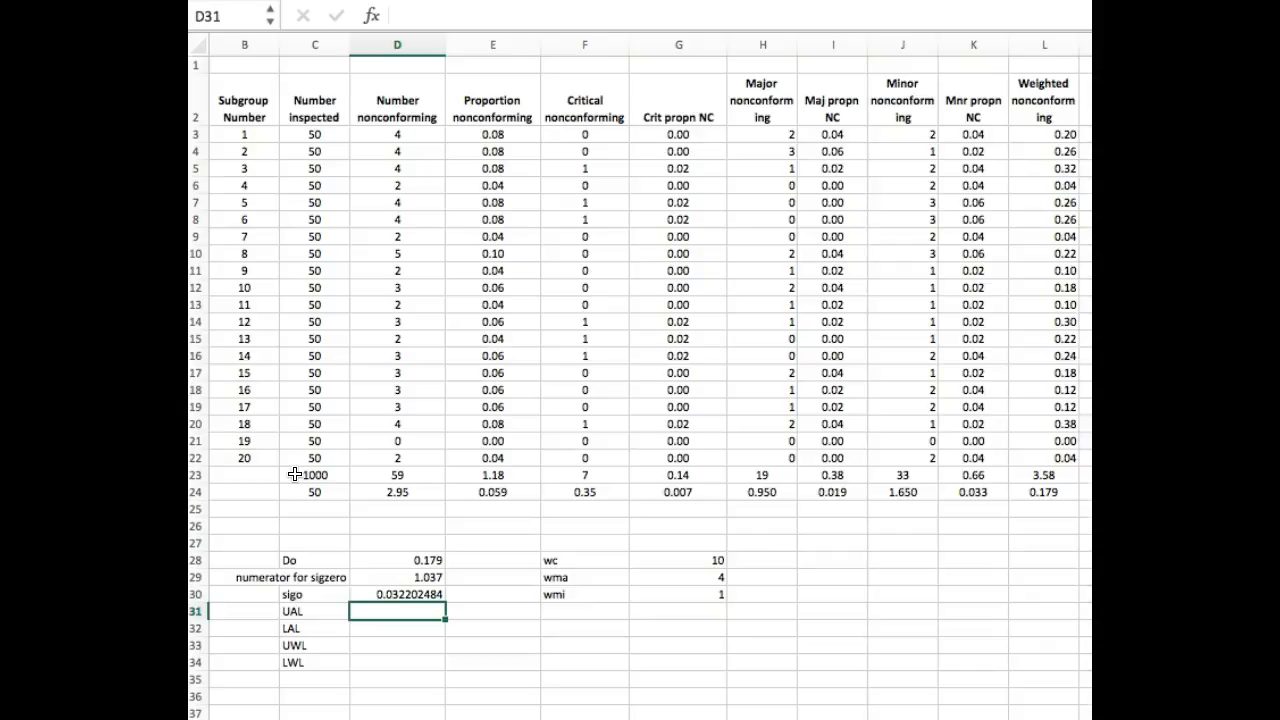
Calculate the UAL in D31 as Do plus three sigo, =D28+3*D30
type("=")
left_click(378, 561)
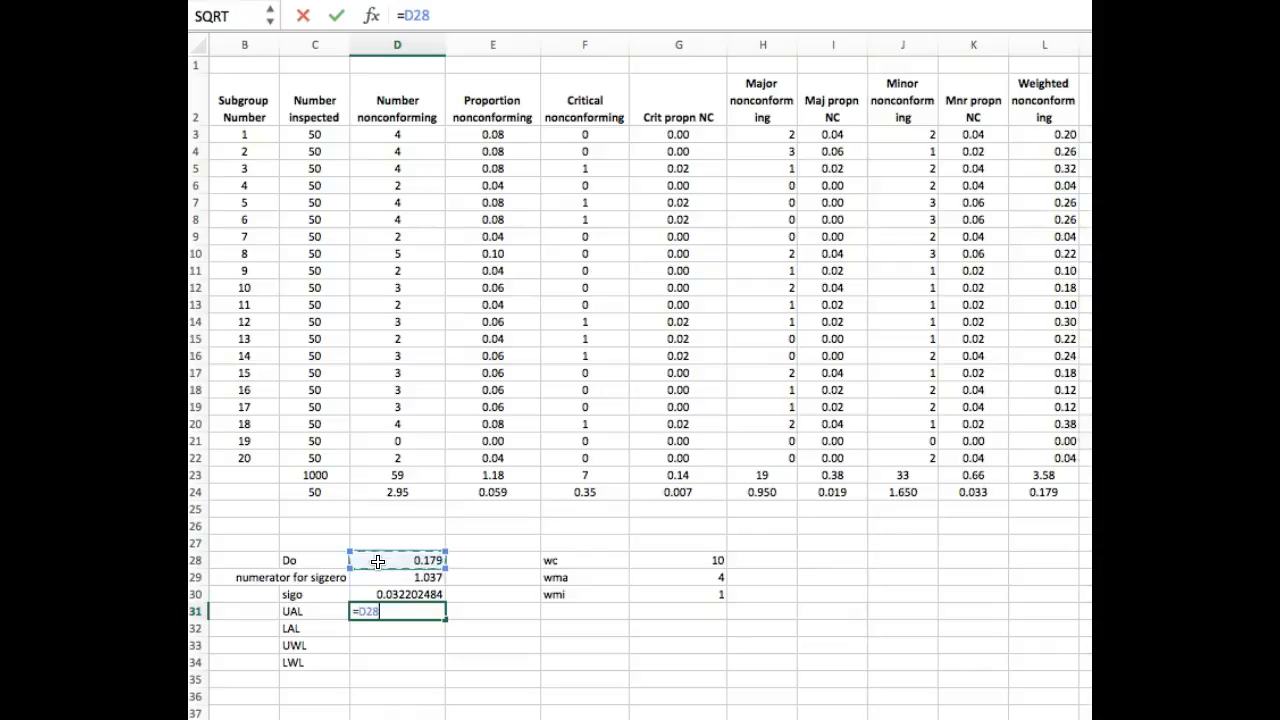
type("+3*")
left_click(383, 594)
key("Return")
Calculate the LAL in D32 as Do minus three sigo, =D28-3*D30
type("=")
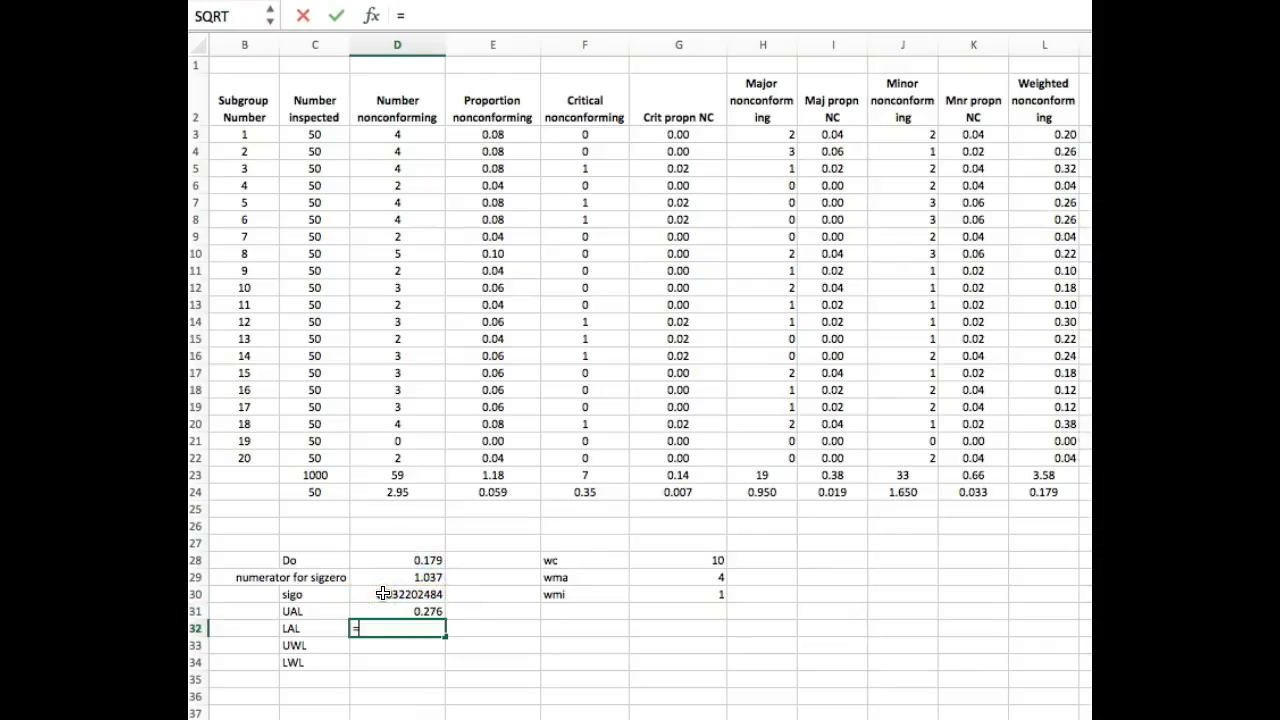
left_click(381, 561)
type("-3*")
left_click(396, 593)
key("Return")
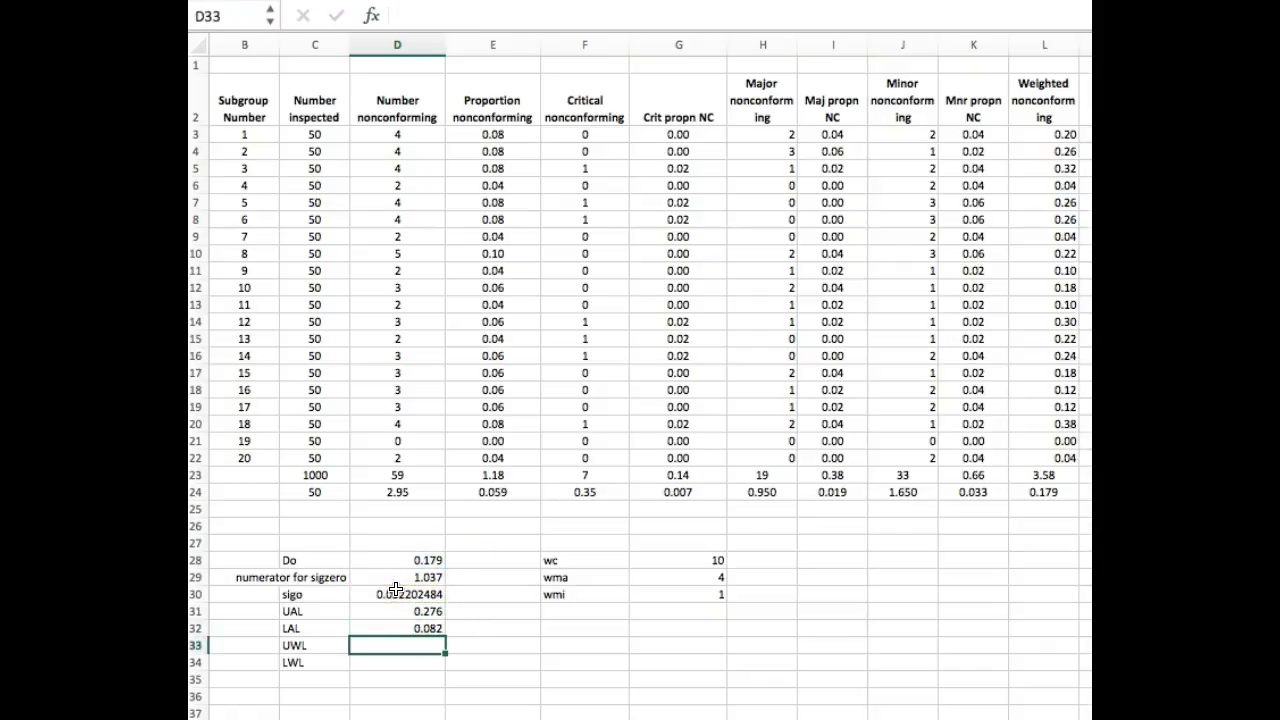
Calculate the UWL in D33 as Do plus two sigo, =D28+2*D30
type("=")
left_click(403, 560)
type("+2*")
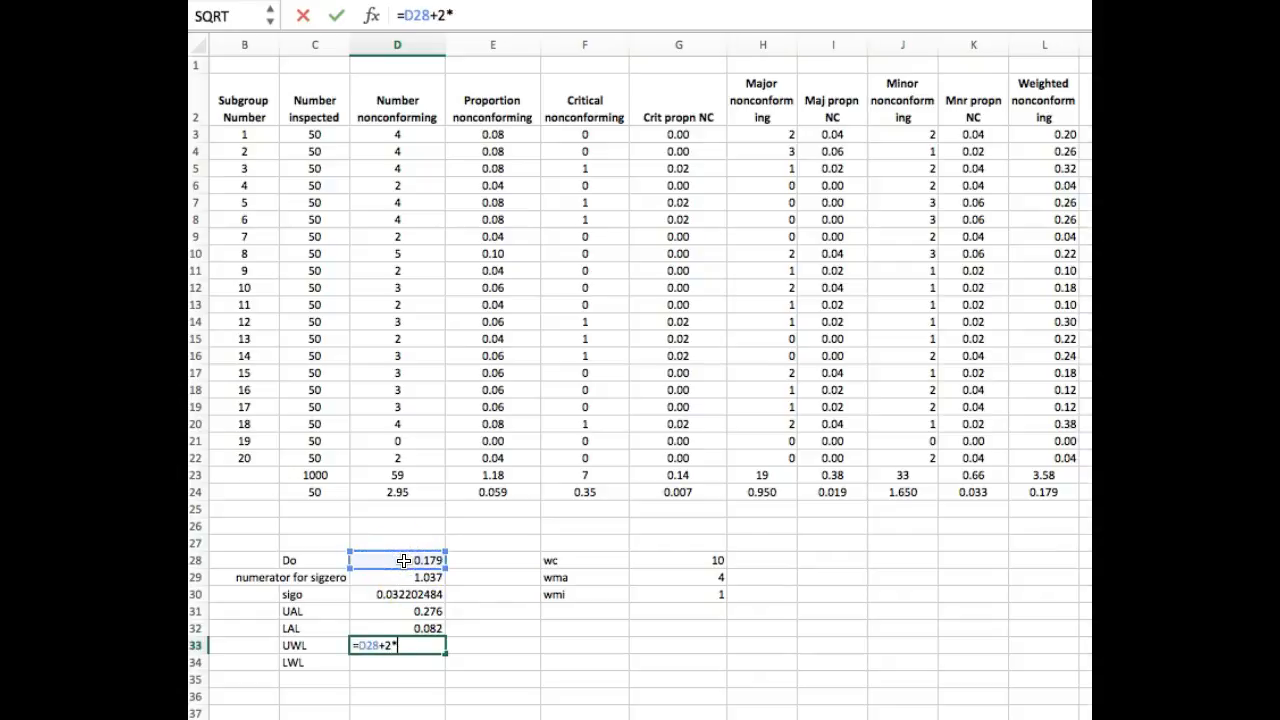
left_click(401, 593)
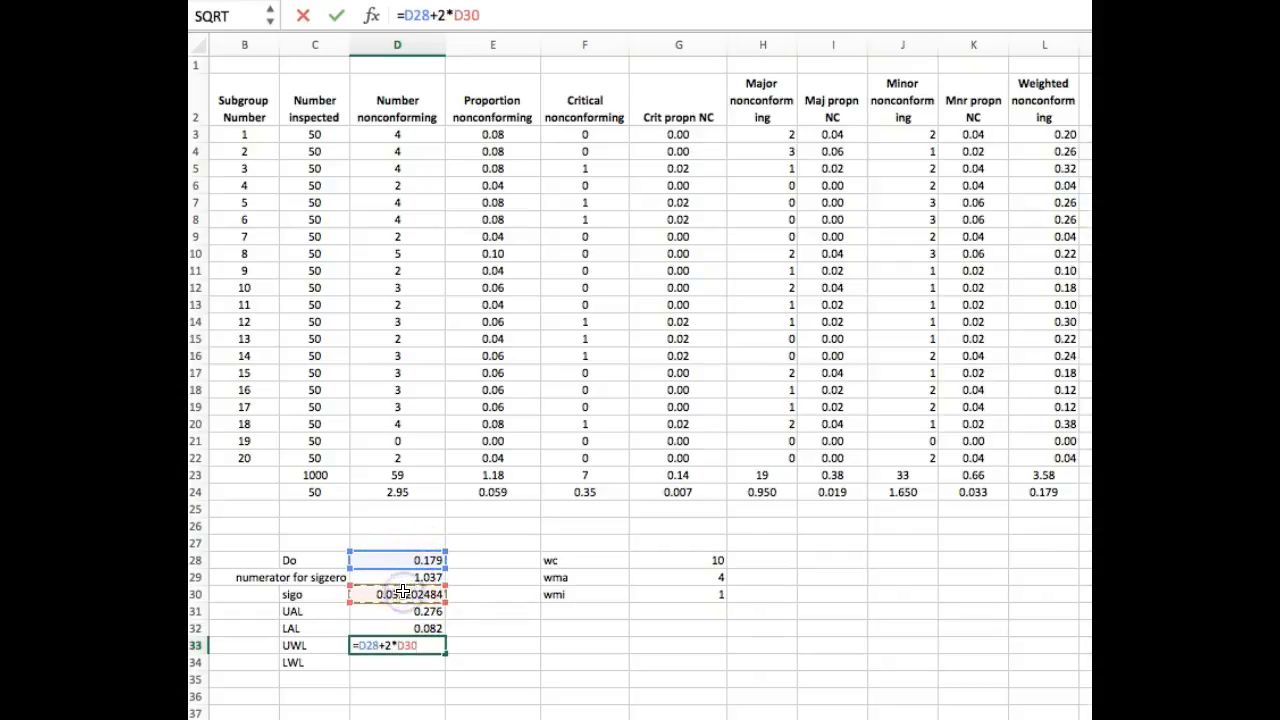
key("Return")
Calculate the LWL in D34 as Do minus two sigo, =D28-2*D30
type("=")
left_click(395, 556)
type("-2*")
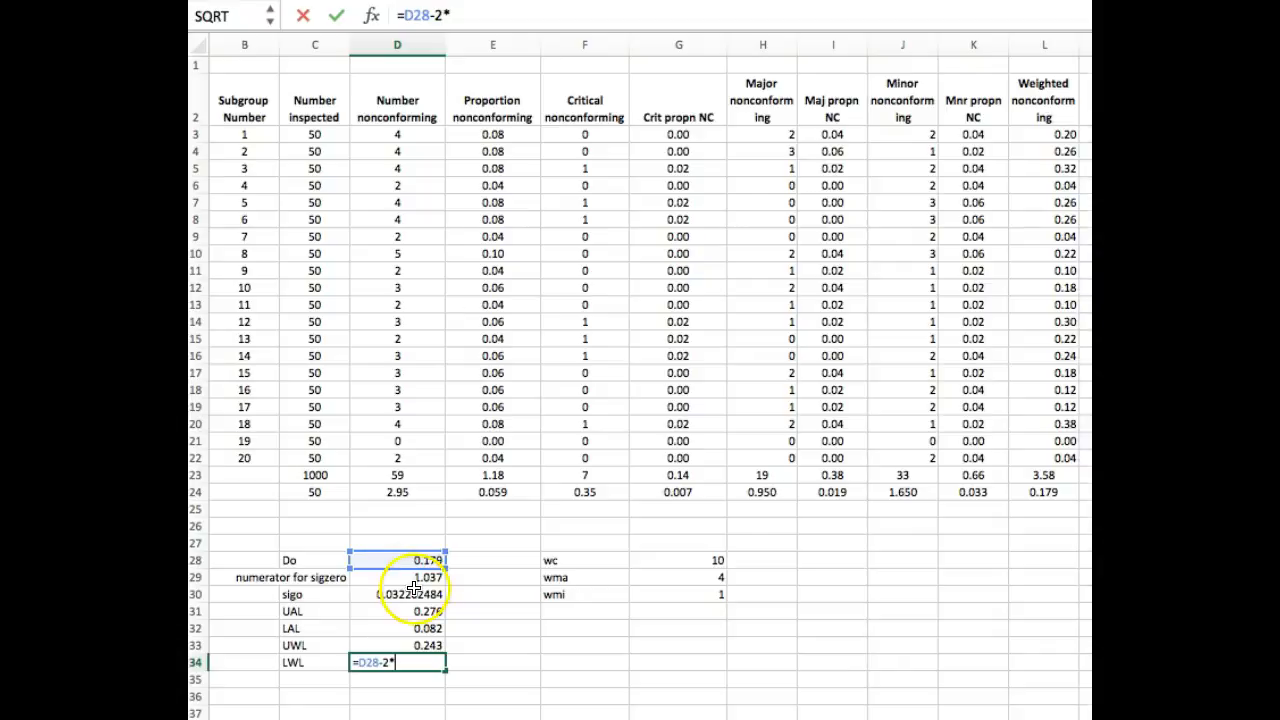
left_click(405, 594)
key("Return")
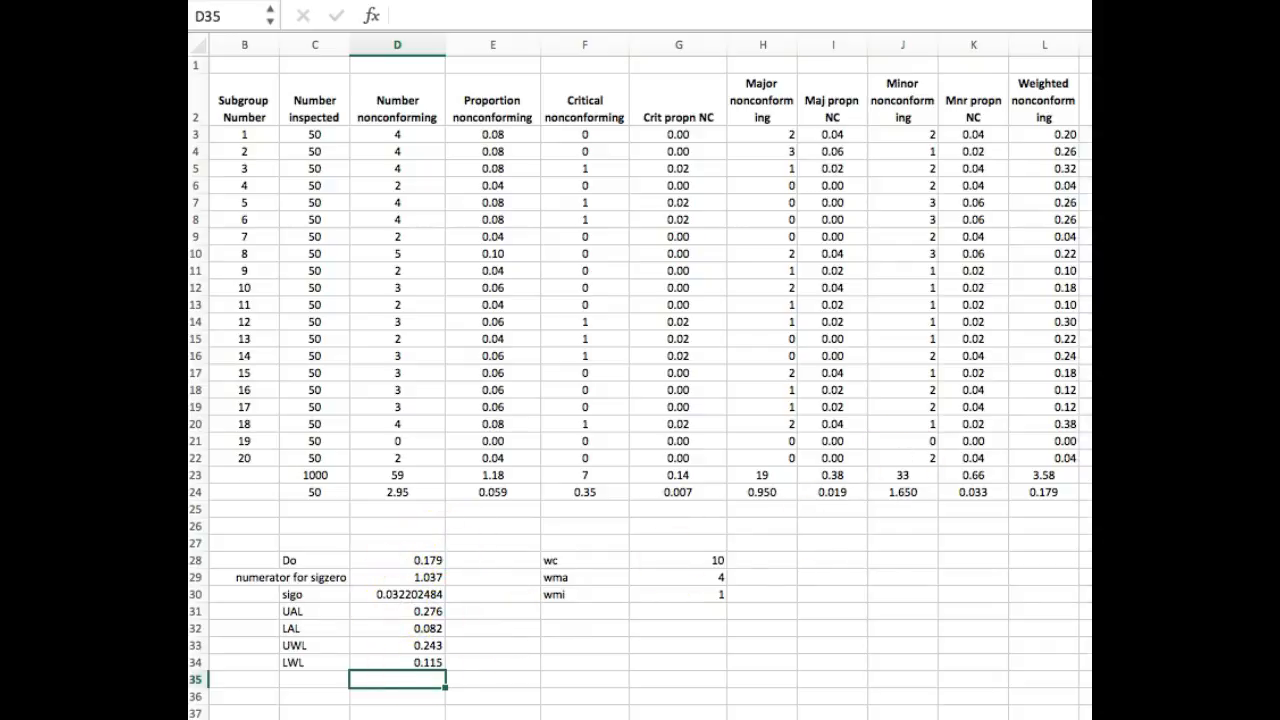
Move the u-Chart over the subgroup data table and inspect the plotted point for subgroup 19
left_click_drag(1235, 222, 466, 214)
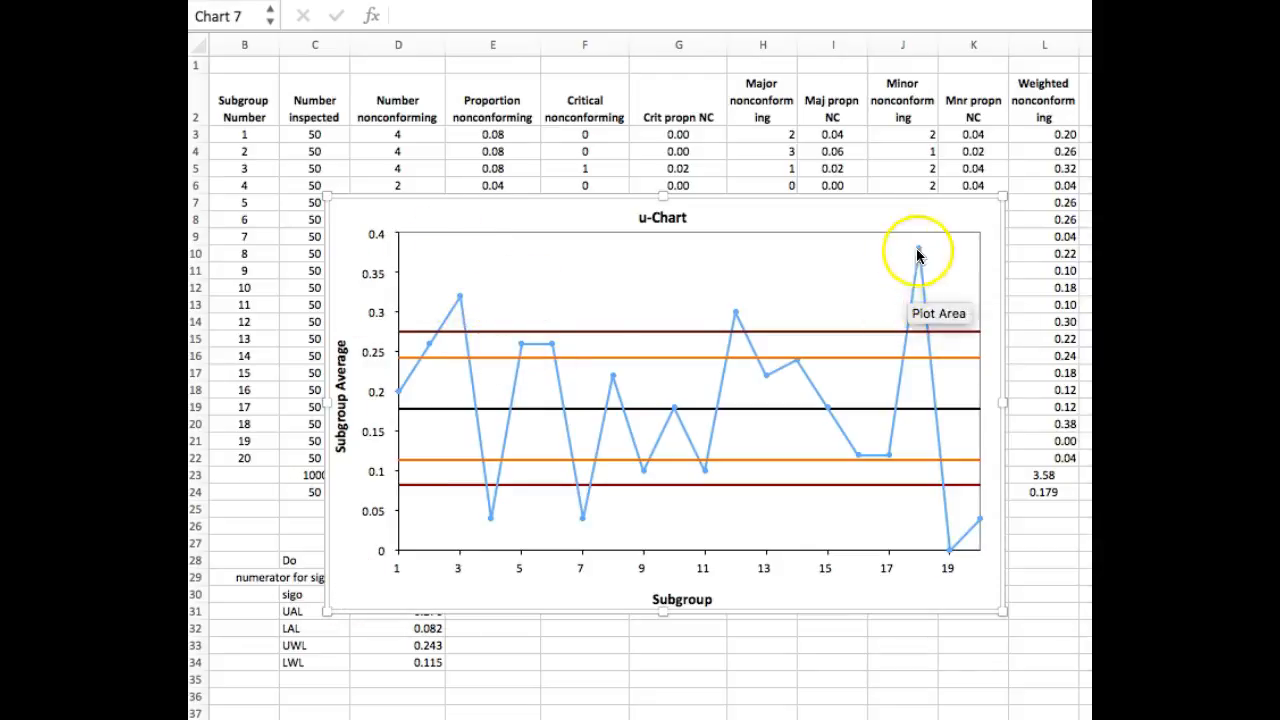
mouse_move(951, 555)
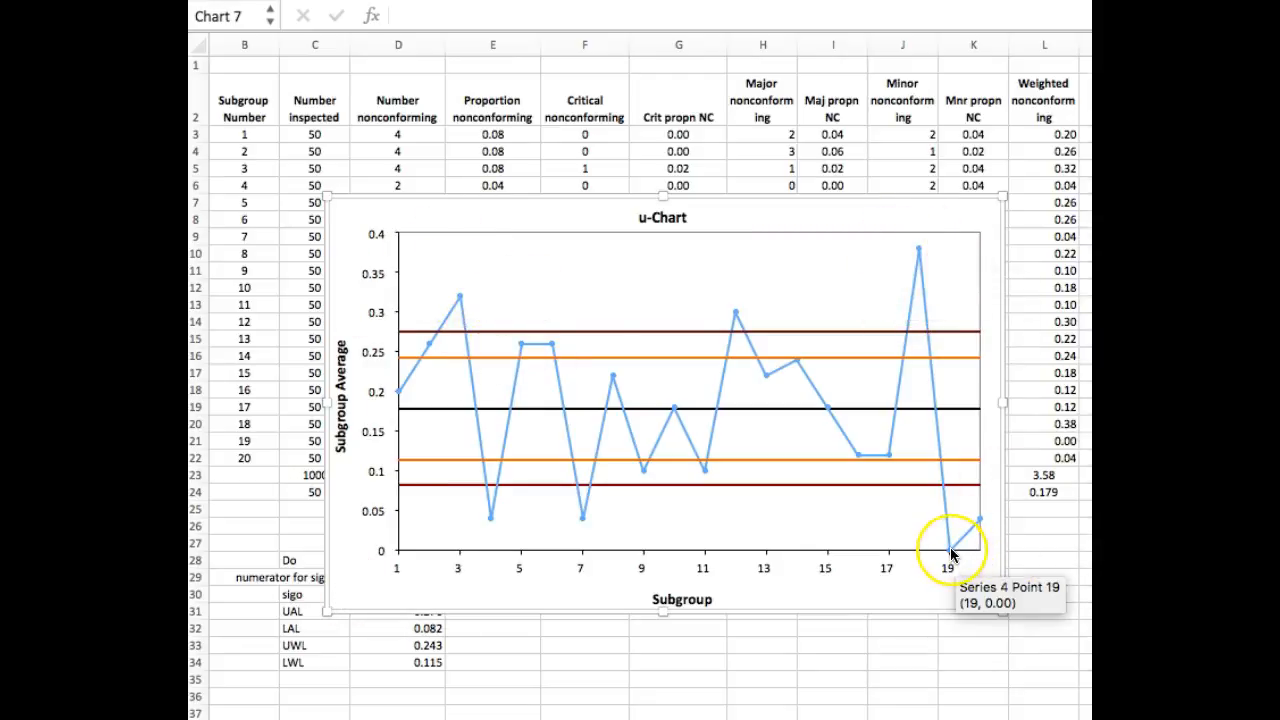